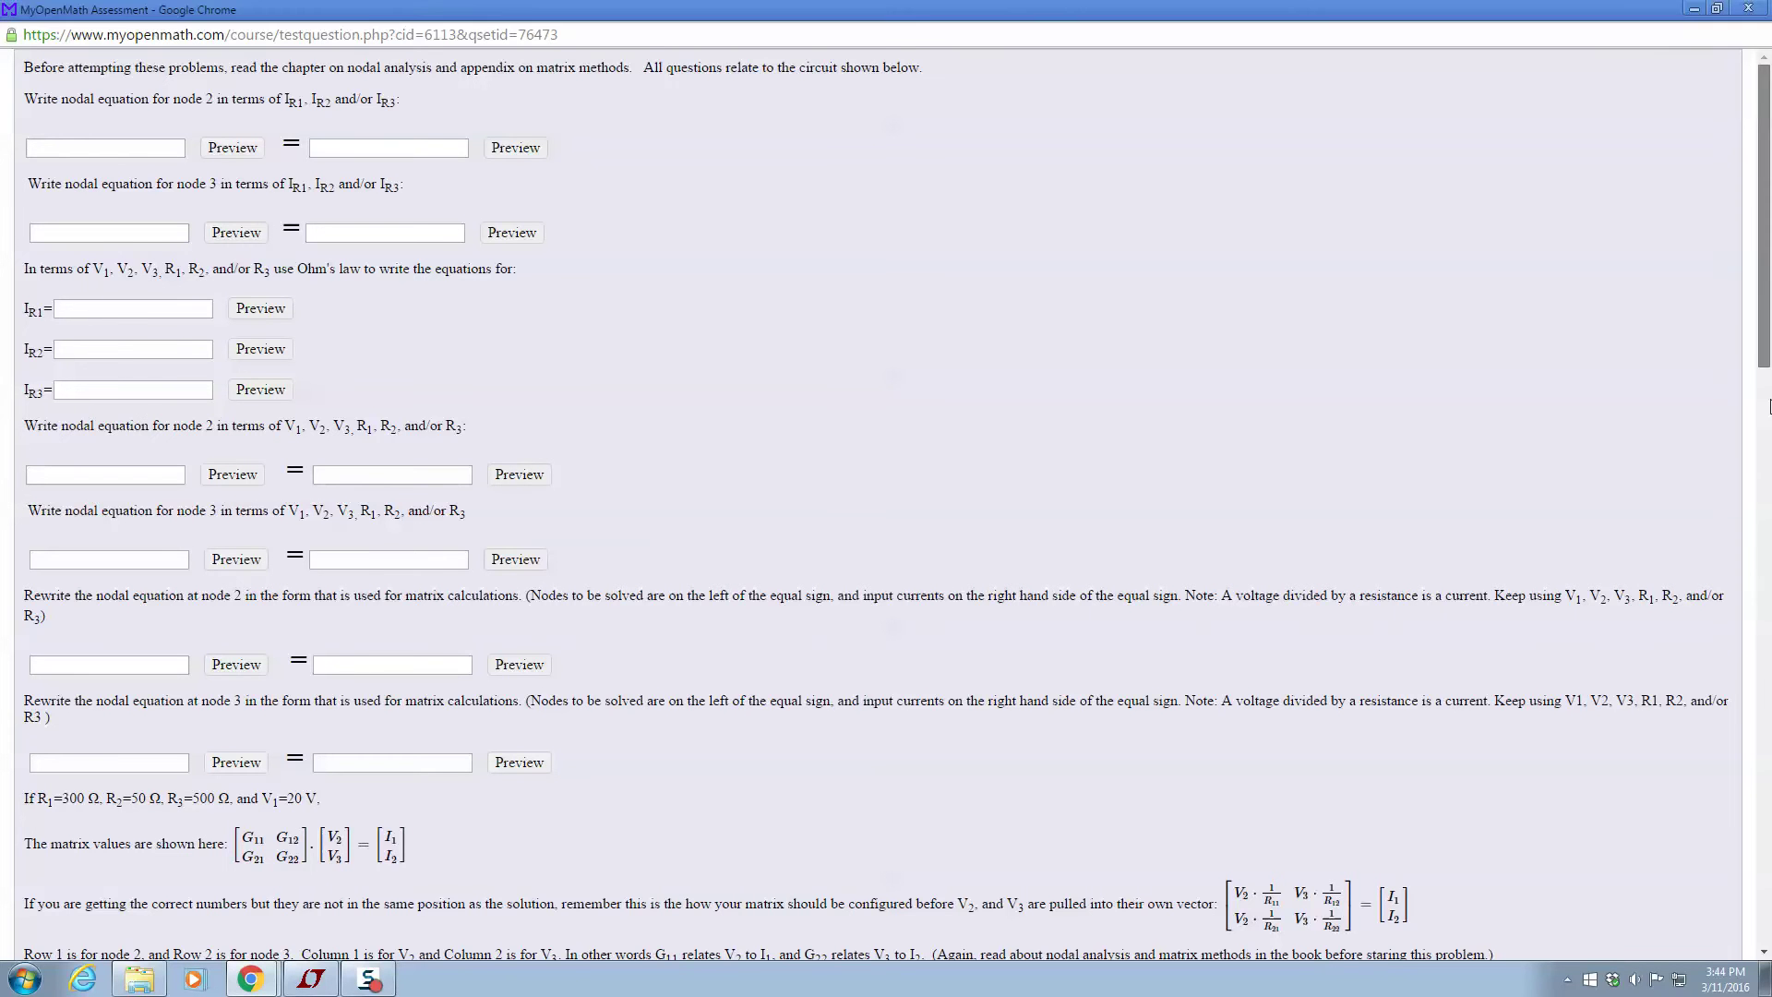
Enter IR1 and IR2 as the two sides of the node 2 current equation and preview both.
{"action": "left_click_drag", "start_coordinate": [1763, 364], "coordinate": [1734, 564]}
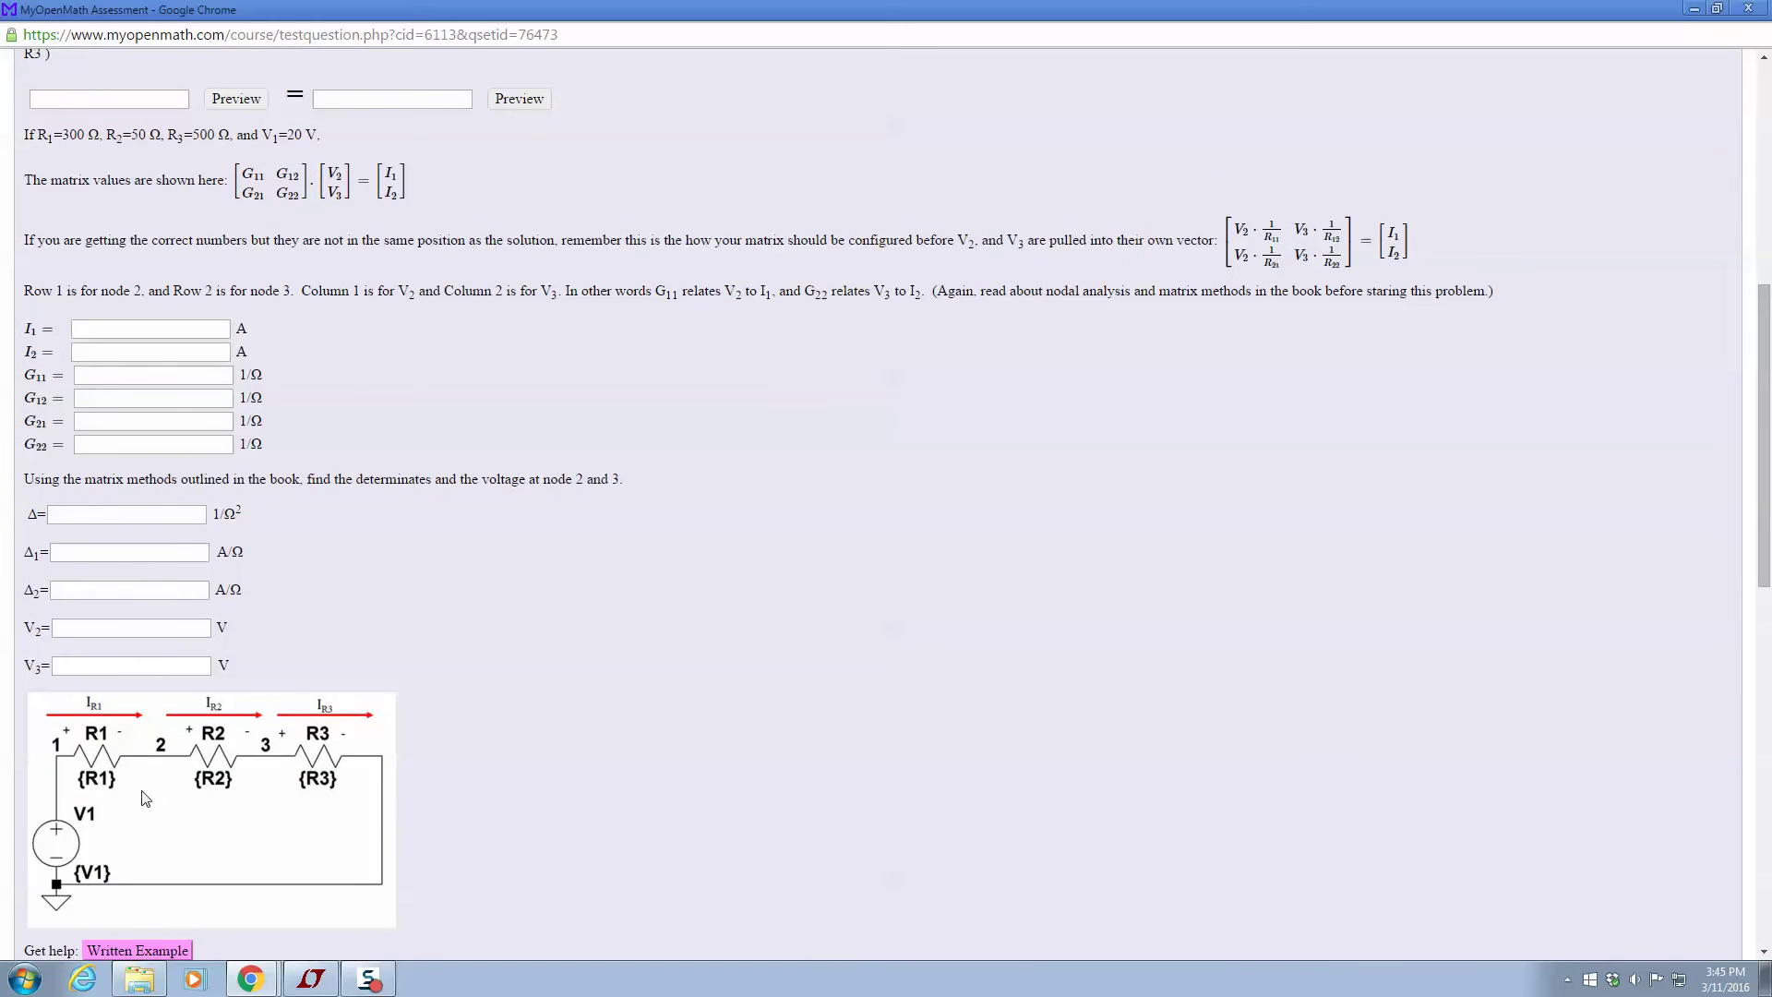
{"action": "scroll", "coordinate": [617, 801], "scroll_direction": "up", "scroll_amount": 7}
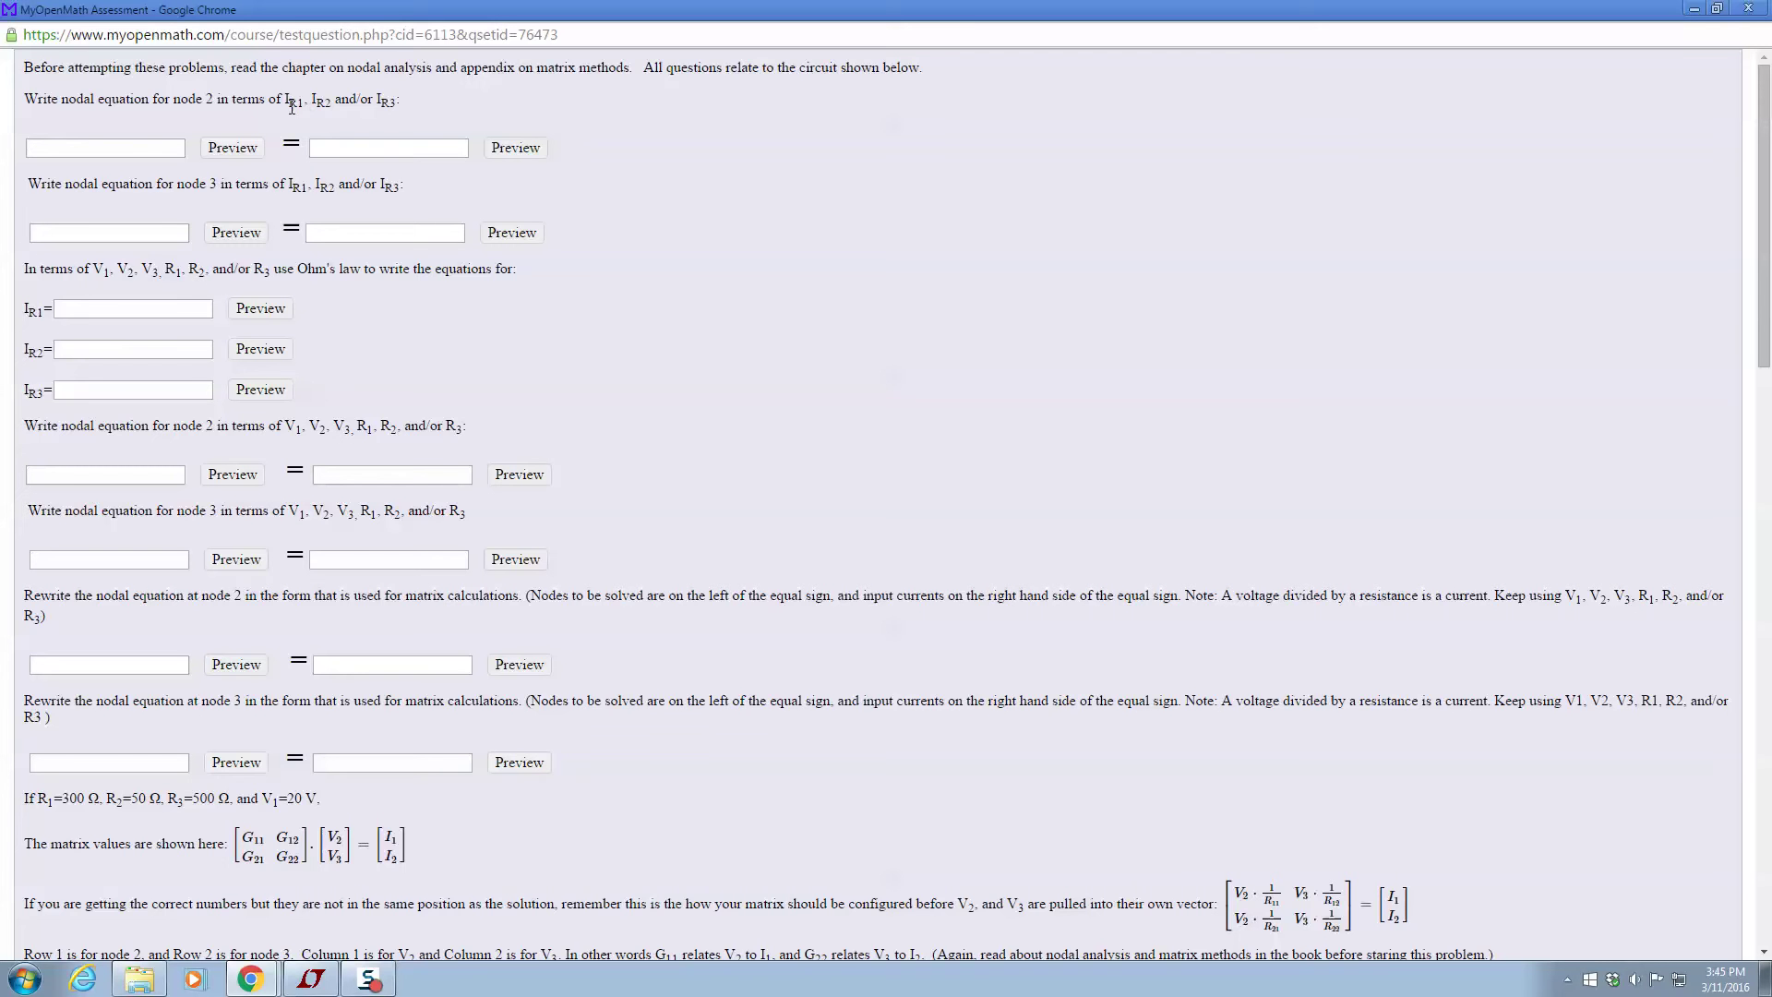
{"action": "scroll", "coordinate": [685, 555], "scroll_direction": "down", "scroll_amount": 6}
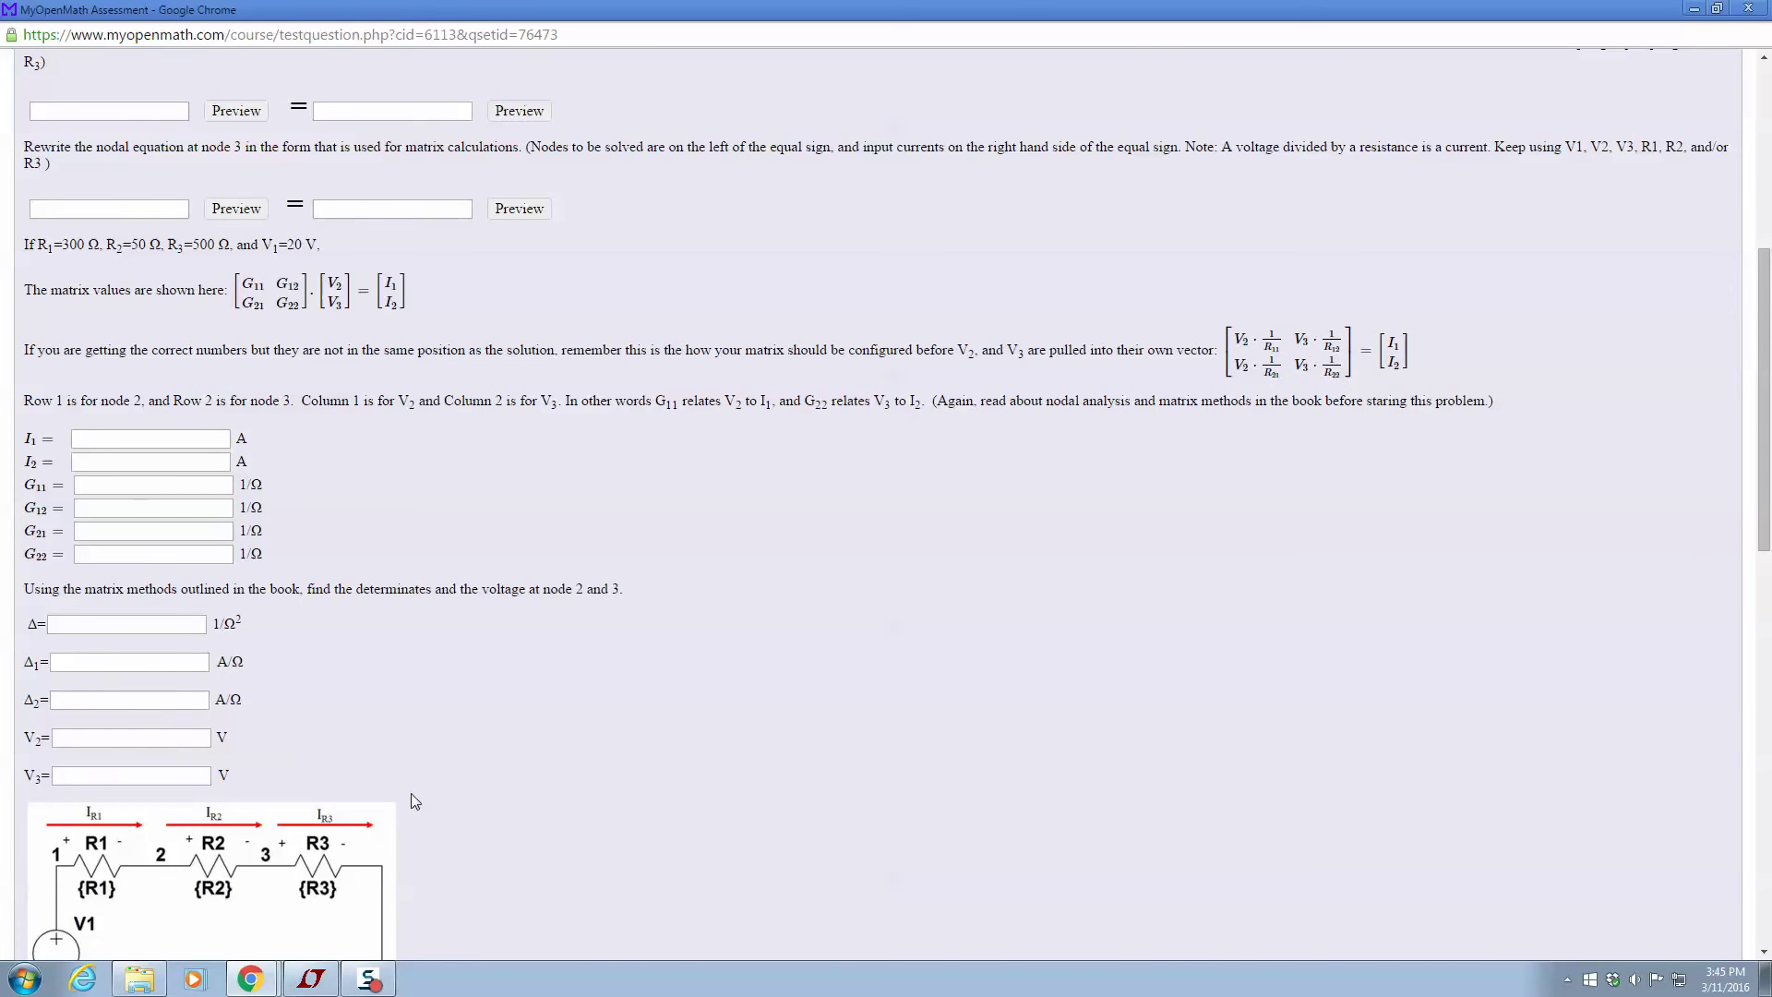
{"action": "scroll", "coordinate": [433, 785], "scroll_direction": "up", "scroll_amount": 6}
{"action": "left_click", "coordinate": [110, 147]}
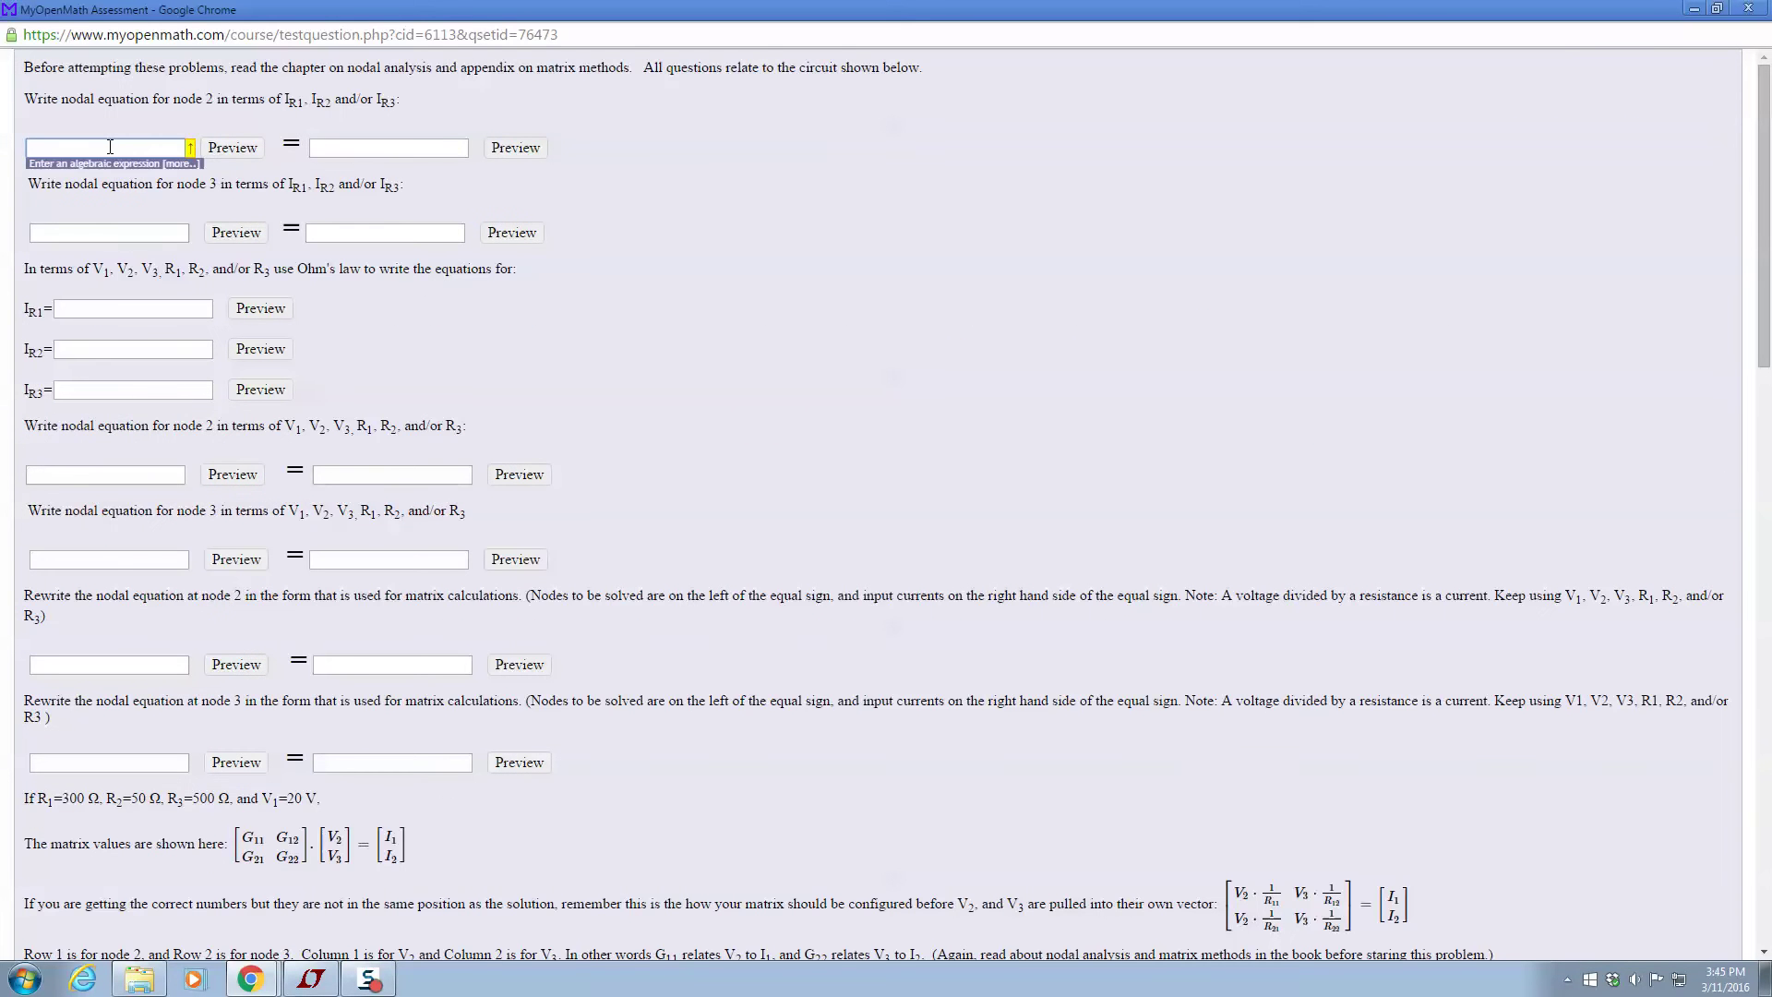
{"action": "type", "text": "IR1"}
{"action": "left_click", "coordinate": [352, 149]}
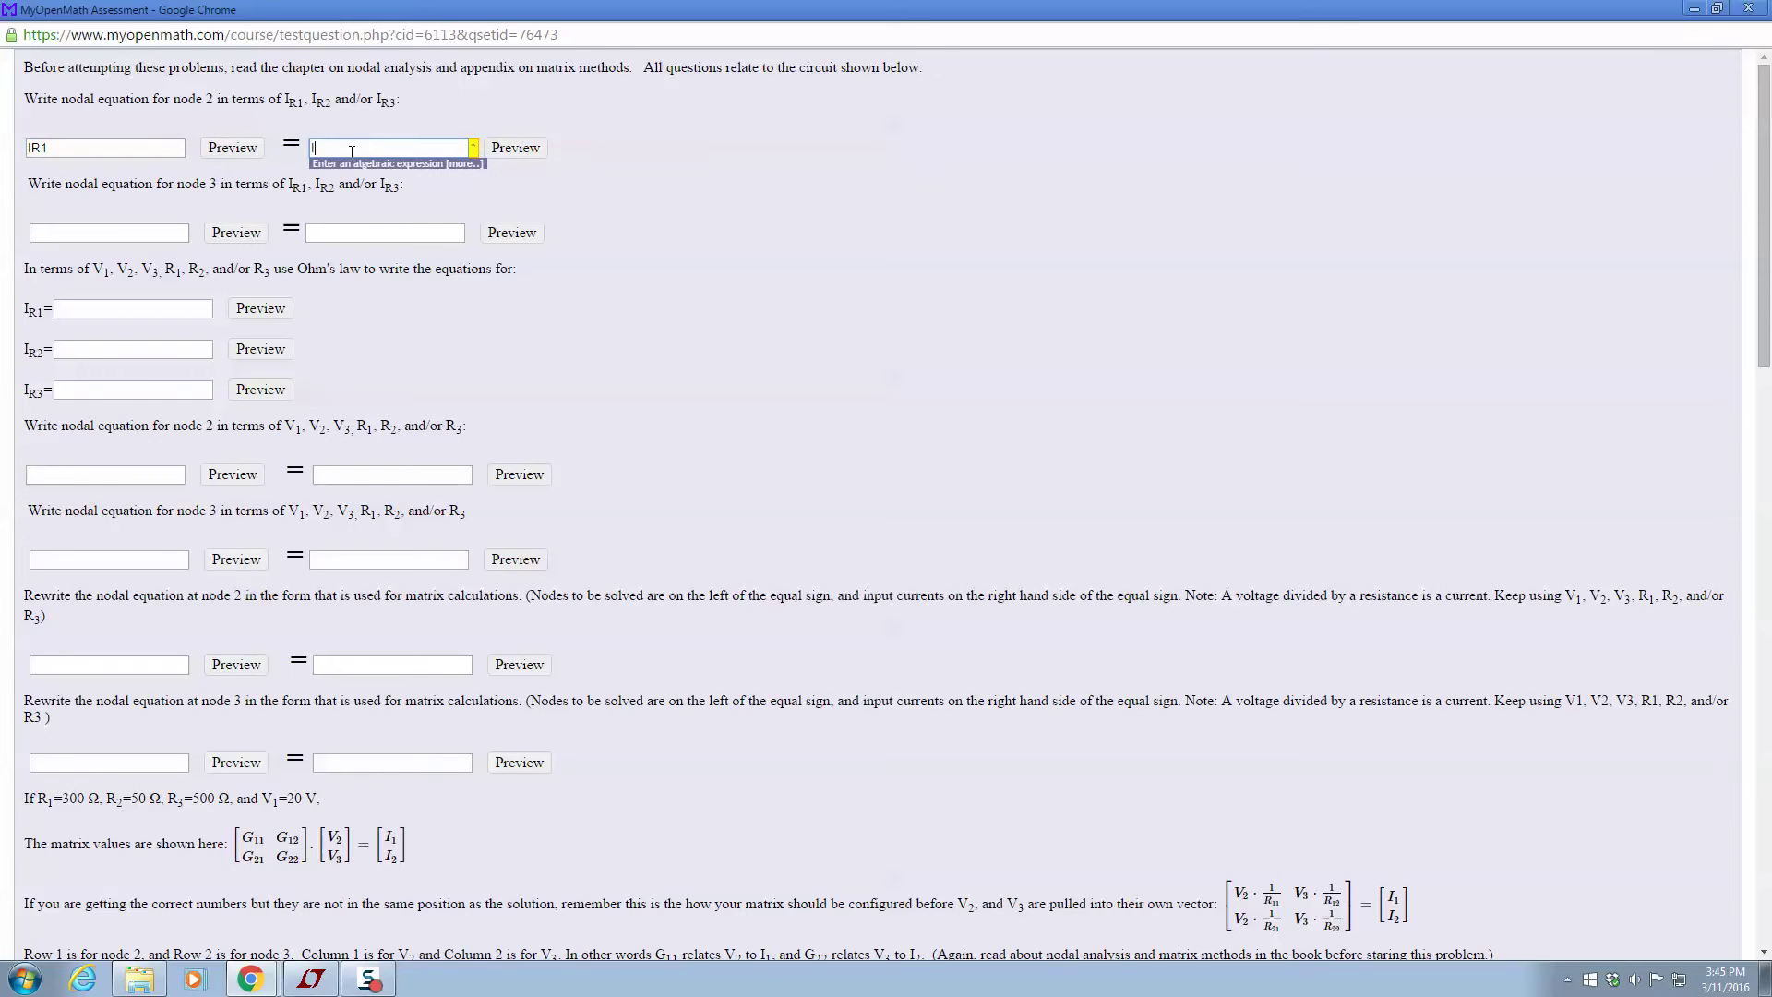
{"action": "type", "text": "IR2"}
{"action": "left_click", "coordinate": [232, 148]}
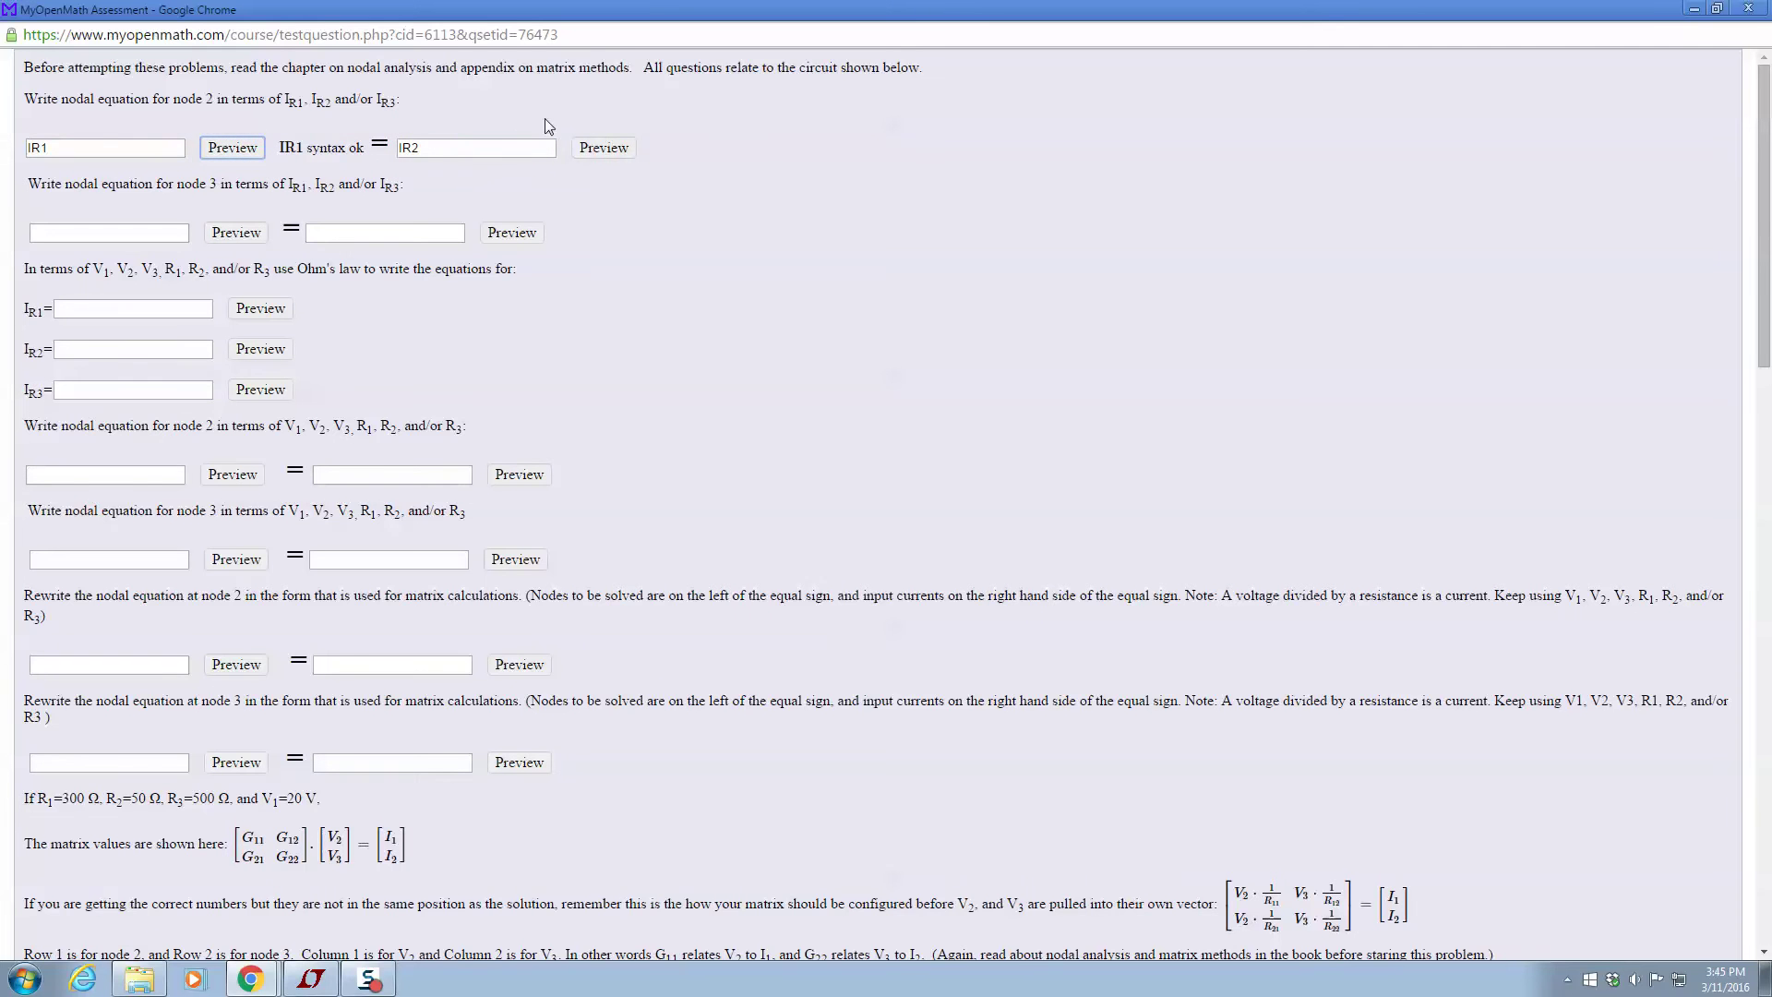
{"action": "left_click", "coordinate": [604, 148]}
Enter (V1-V2)/R1 in the I_R1 answer box and select it for copying.
{"action": "left_click", "coordinate": [96, 305]}
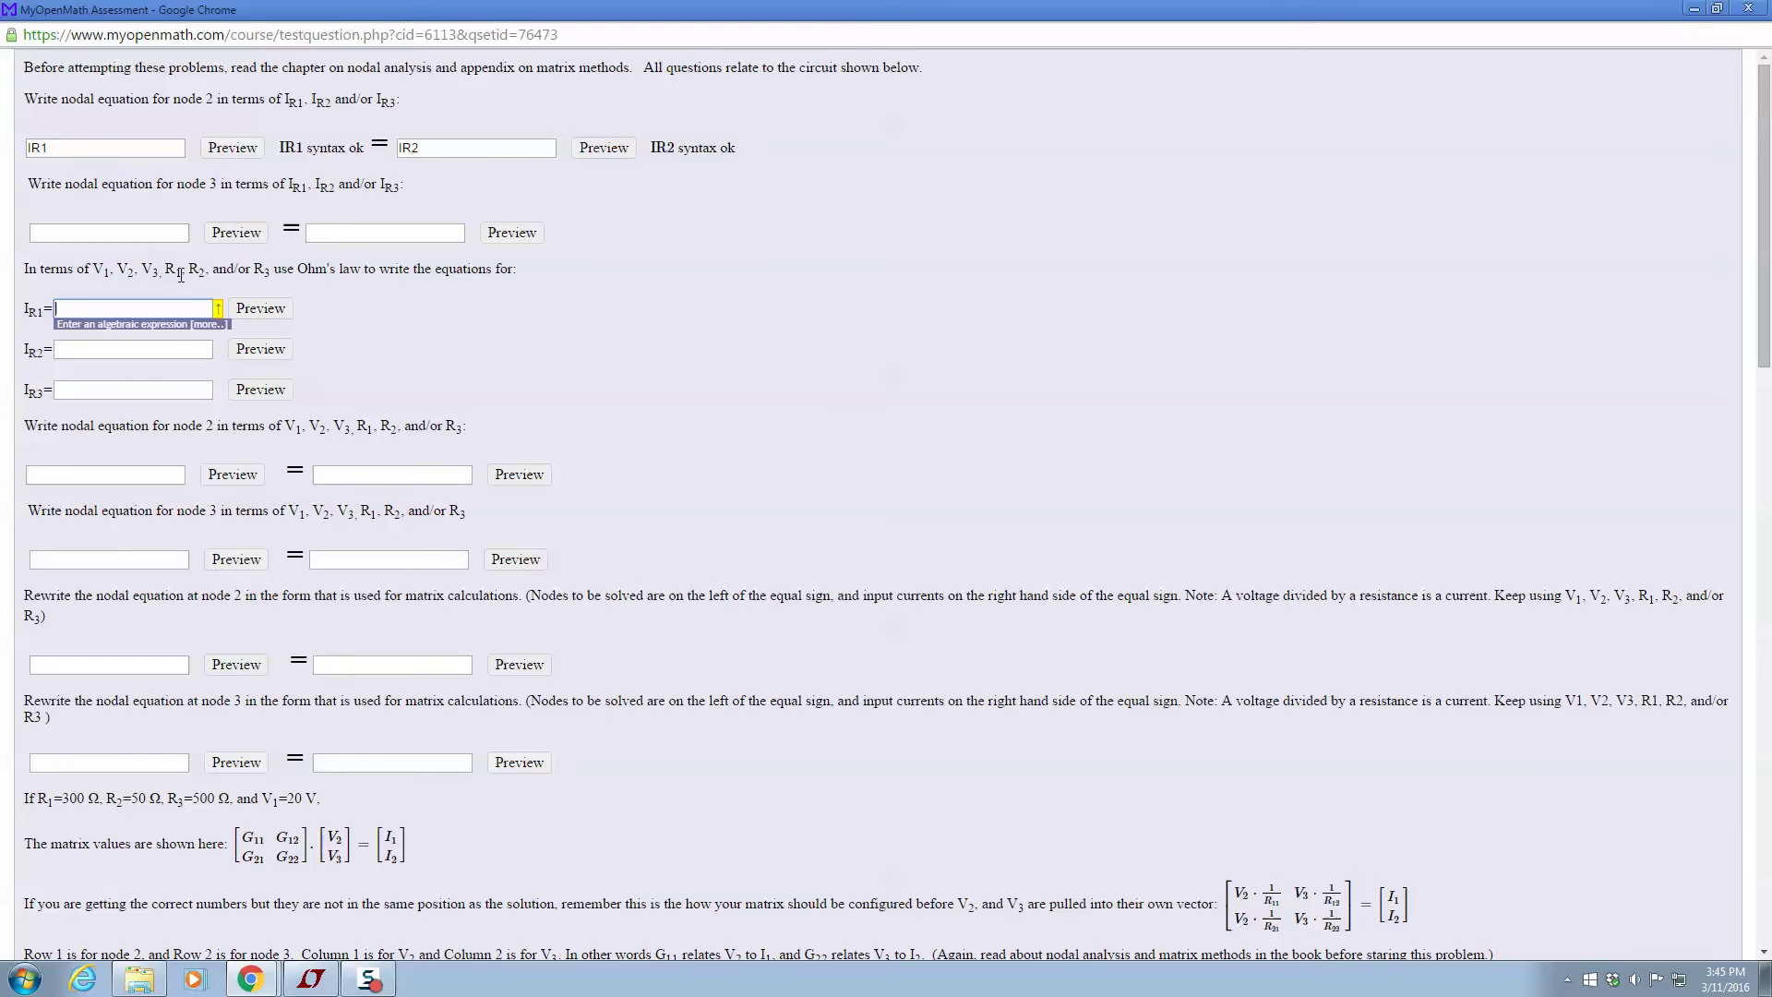
{"action": "scroll", "coordinate": [438, 419], "scroll_direction": "down", "scroll_amount": 4}
{"action": "scroll", "coordinate": [437, 419], "scroll_direction": "down", "scroll_amount": 2}
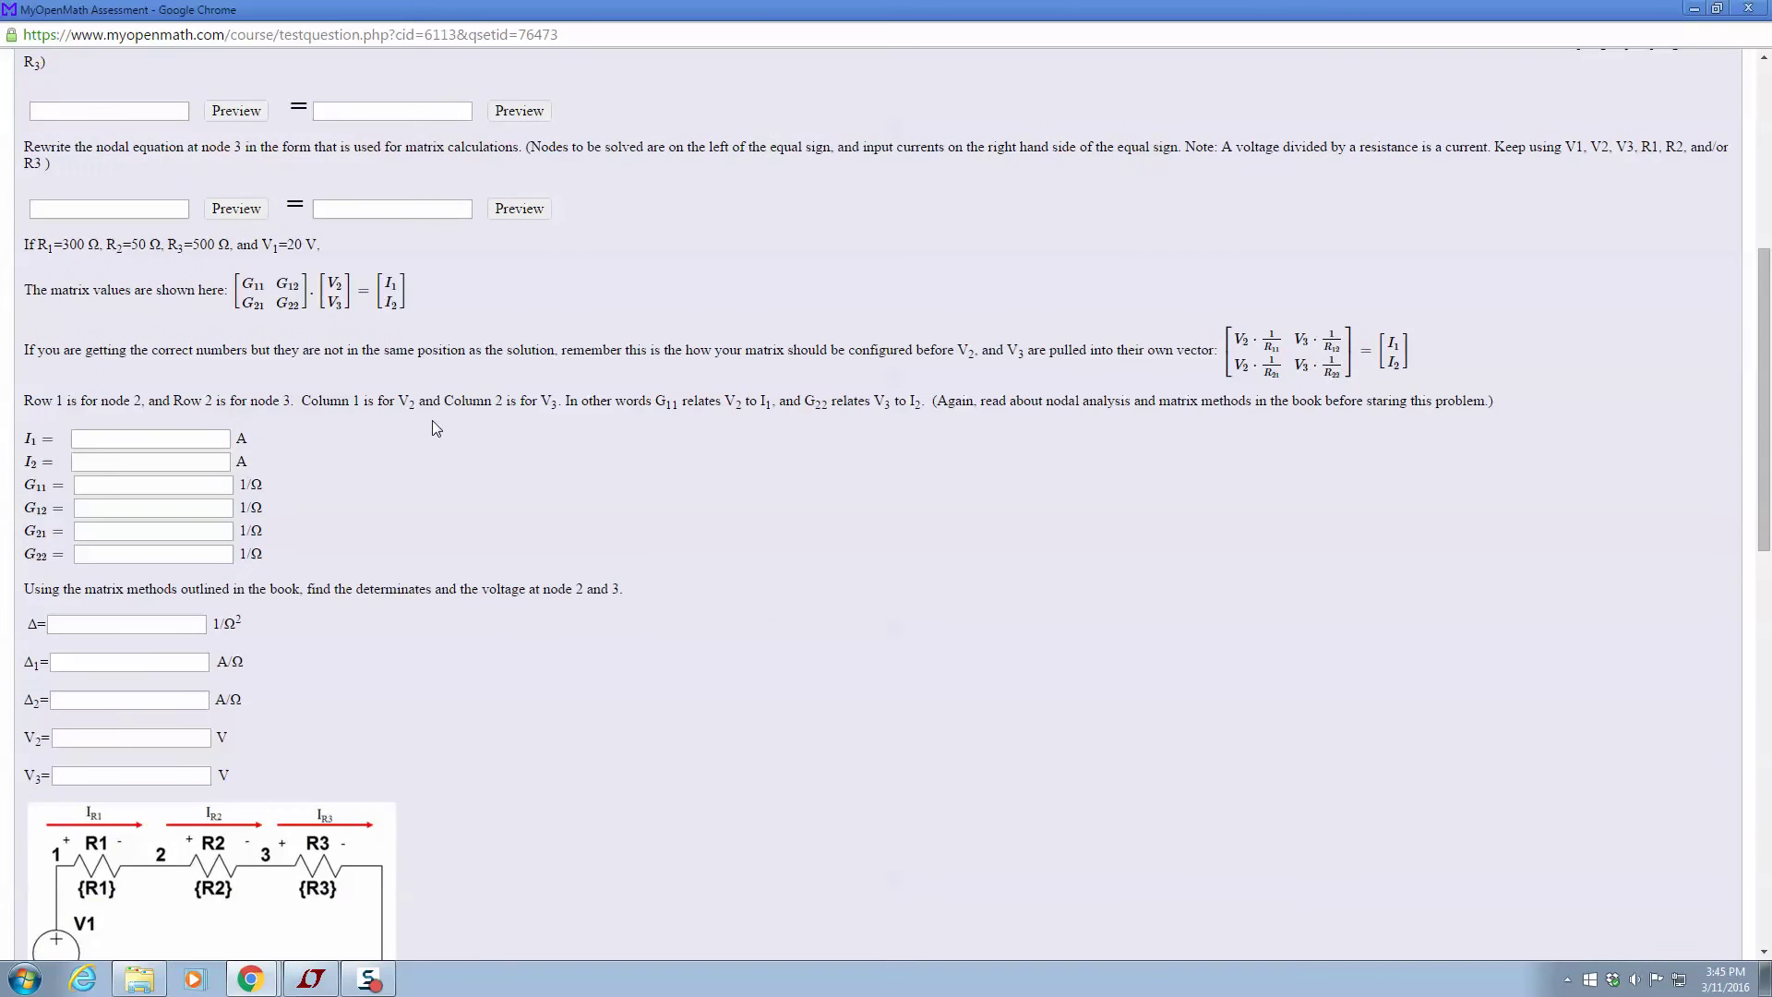
{"action": "scroll", "coordinate": [359, 684], "scroll_direction": "up", "scroll_amount": 5}
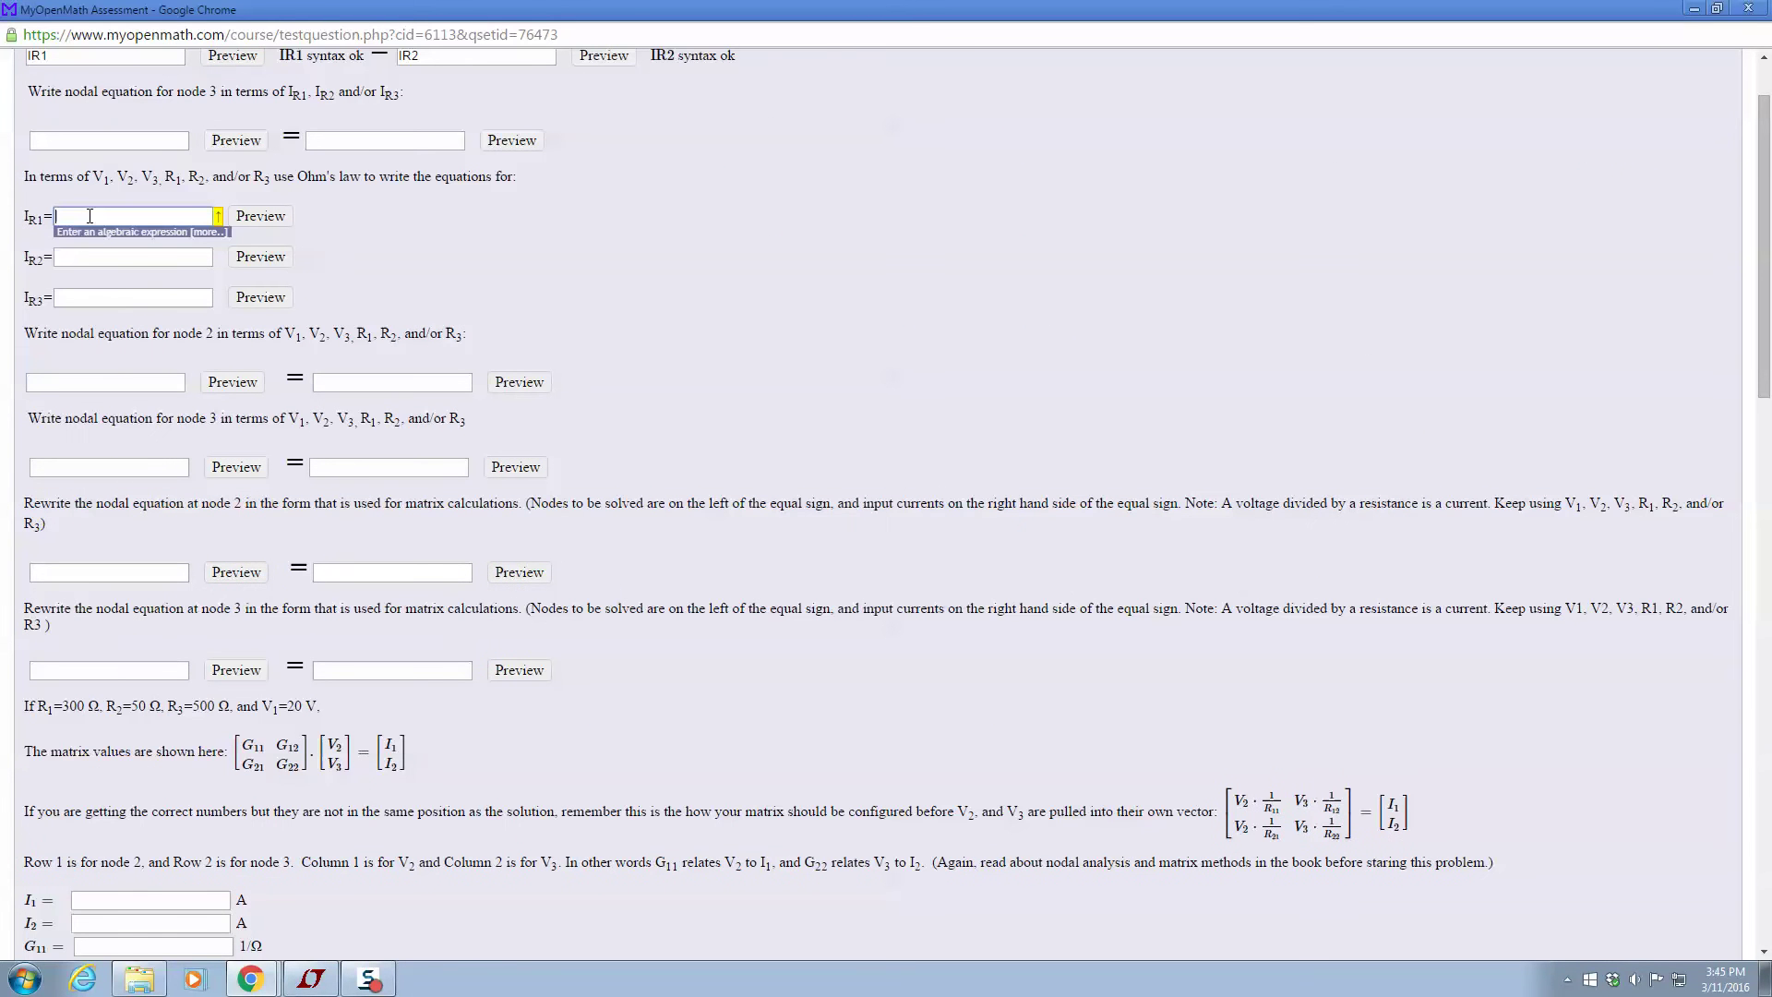
{"action": "type", "text": "V1-V2)/R1"}
{"action": "left_click", "coordinate": [420, 279]}
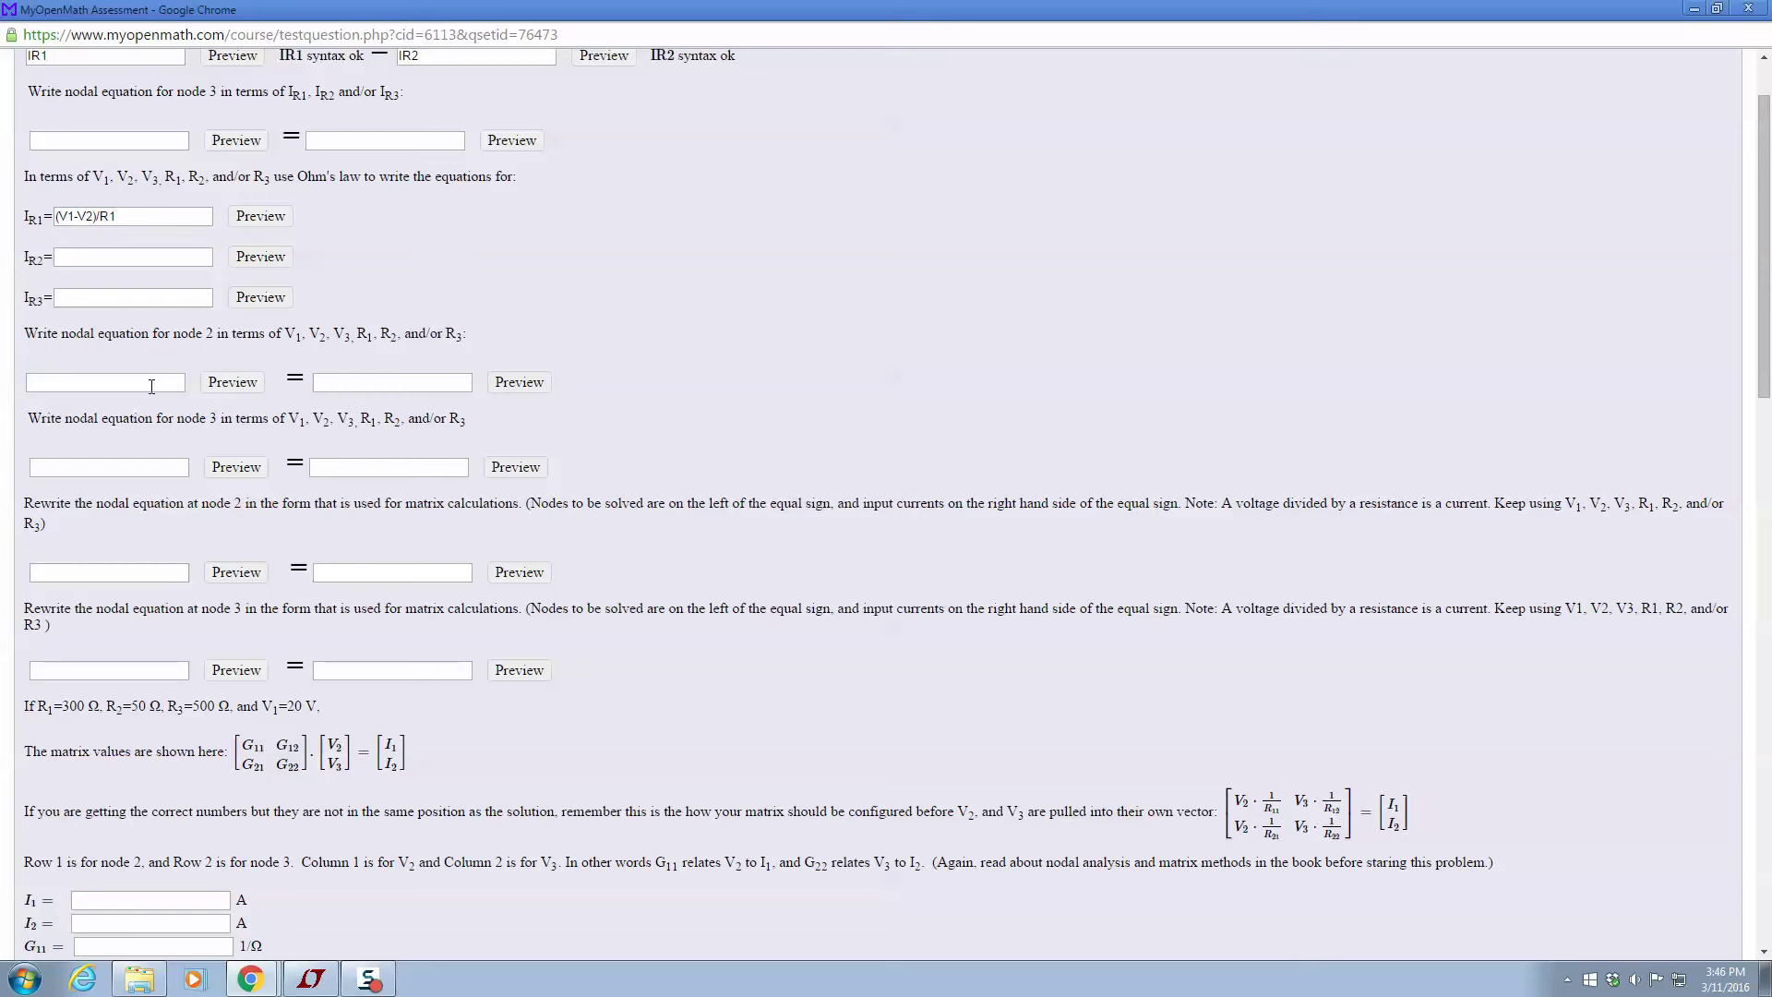
{"action": "scroll", "coordinate": [61, 143], "scroll_direction": "up", "scroll_amount": 1}
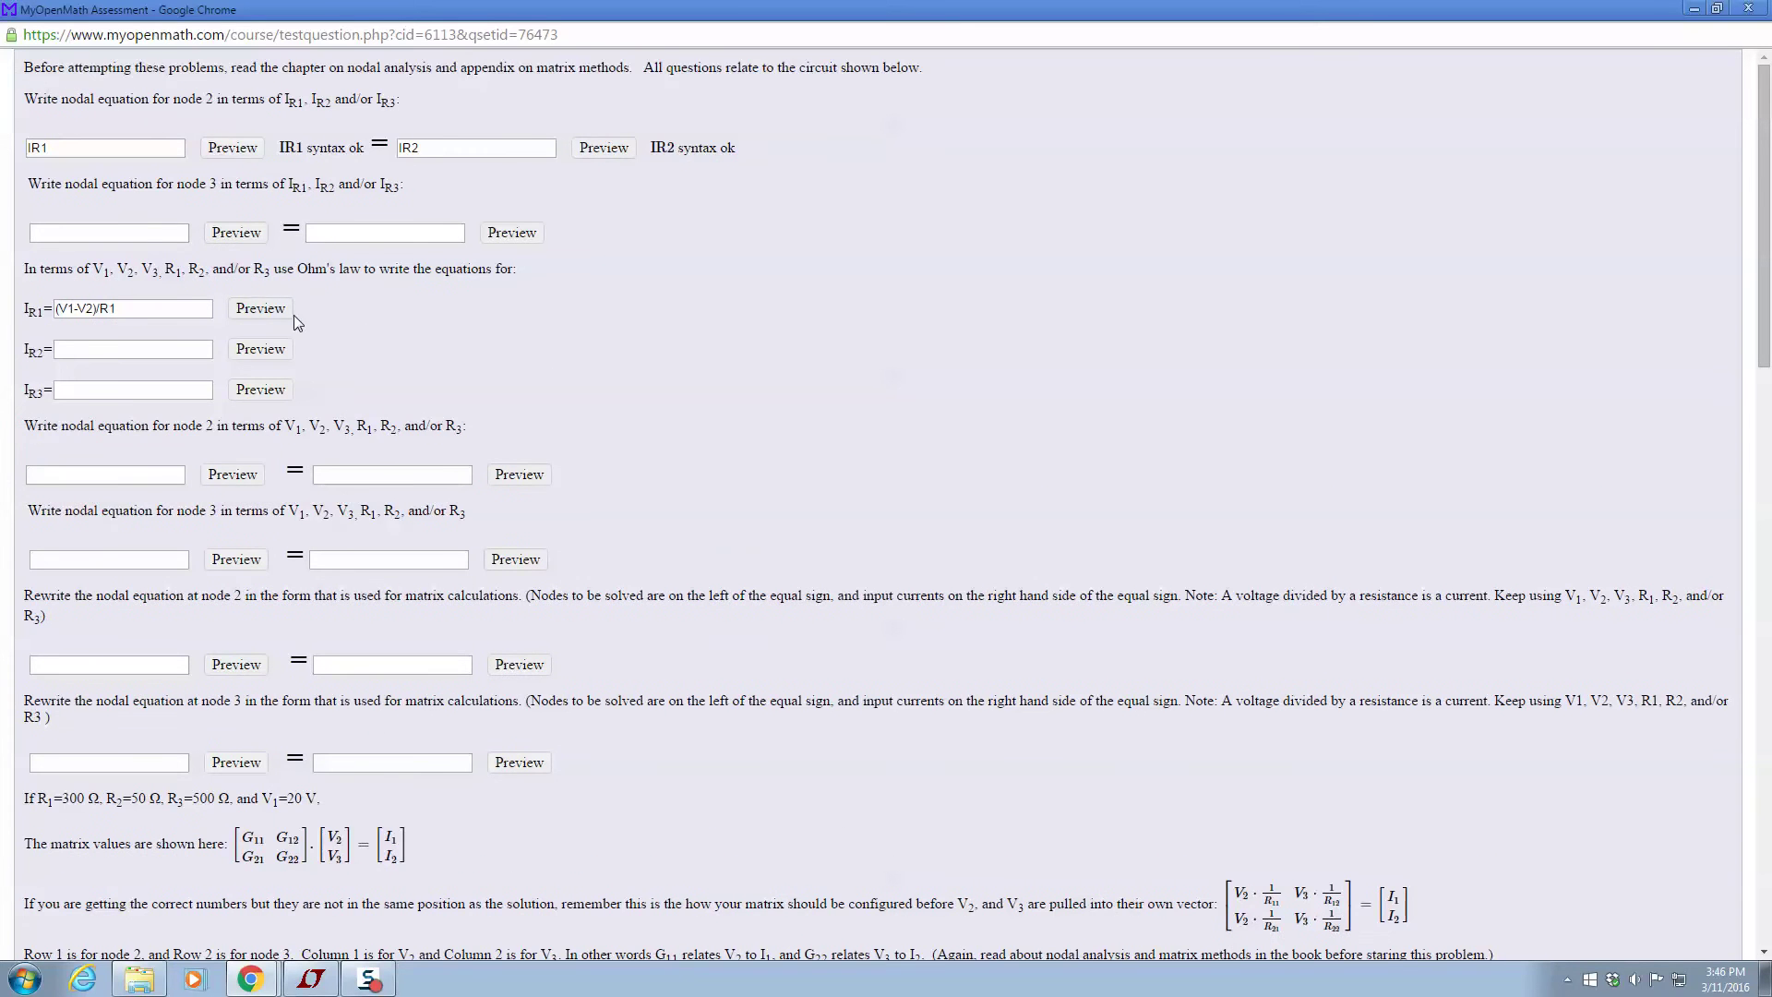
{"action": "scroll", "coordinate": [280, 312], "scroll_direction": "down", "scroll_amount": 2}
{"action": "left_click_drag", "start_coordinate": [118, 124], "coordinate": [54, 124]}
{"action": "key", "text": "ctrl+c"}
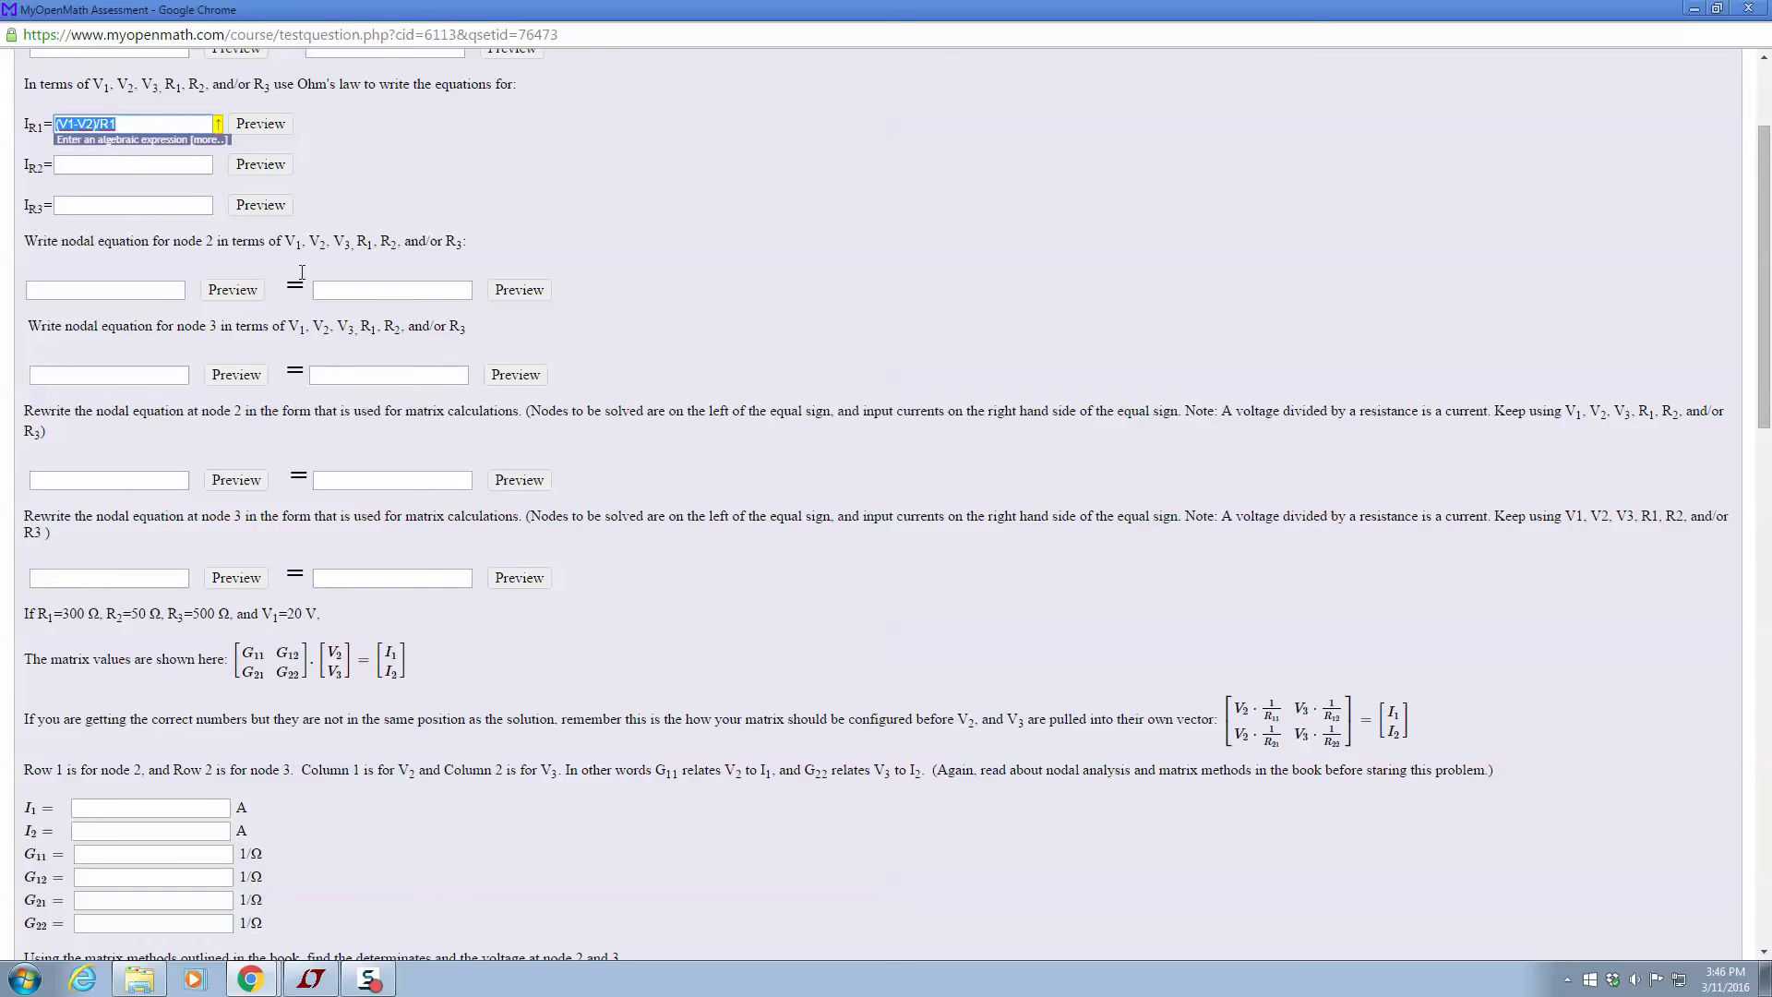
Paste (V1-V2)/R1 as the left-hand term of the node 2 voltage equation.
{"action": "left_click", "coordinate": [161, 293]}
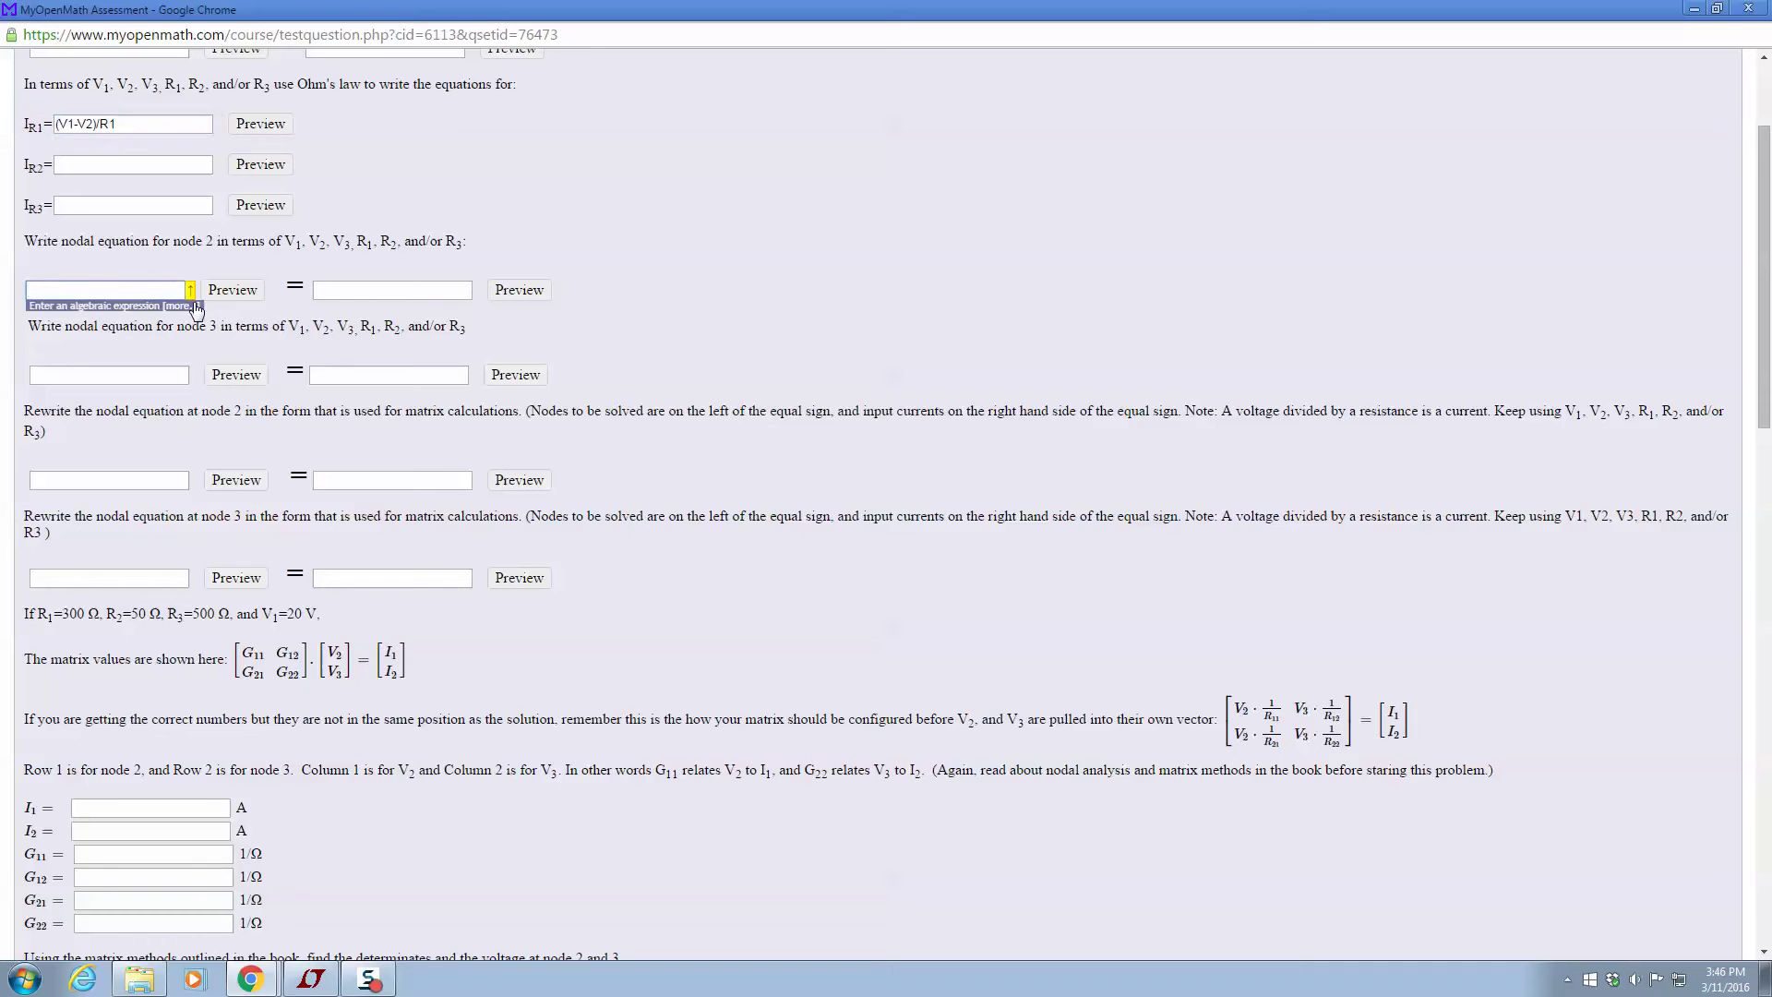
{"action": "key", "text": "ctrl+v"}
{"action": "left_click", "coordinate": [60, 476]}
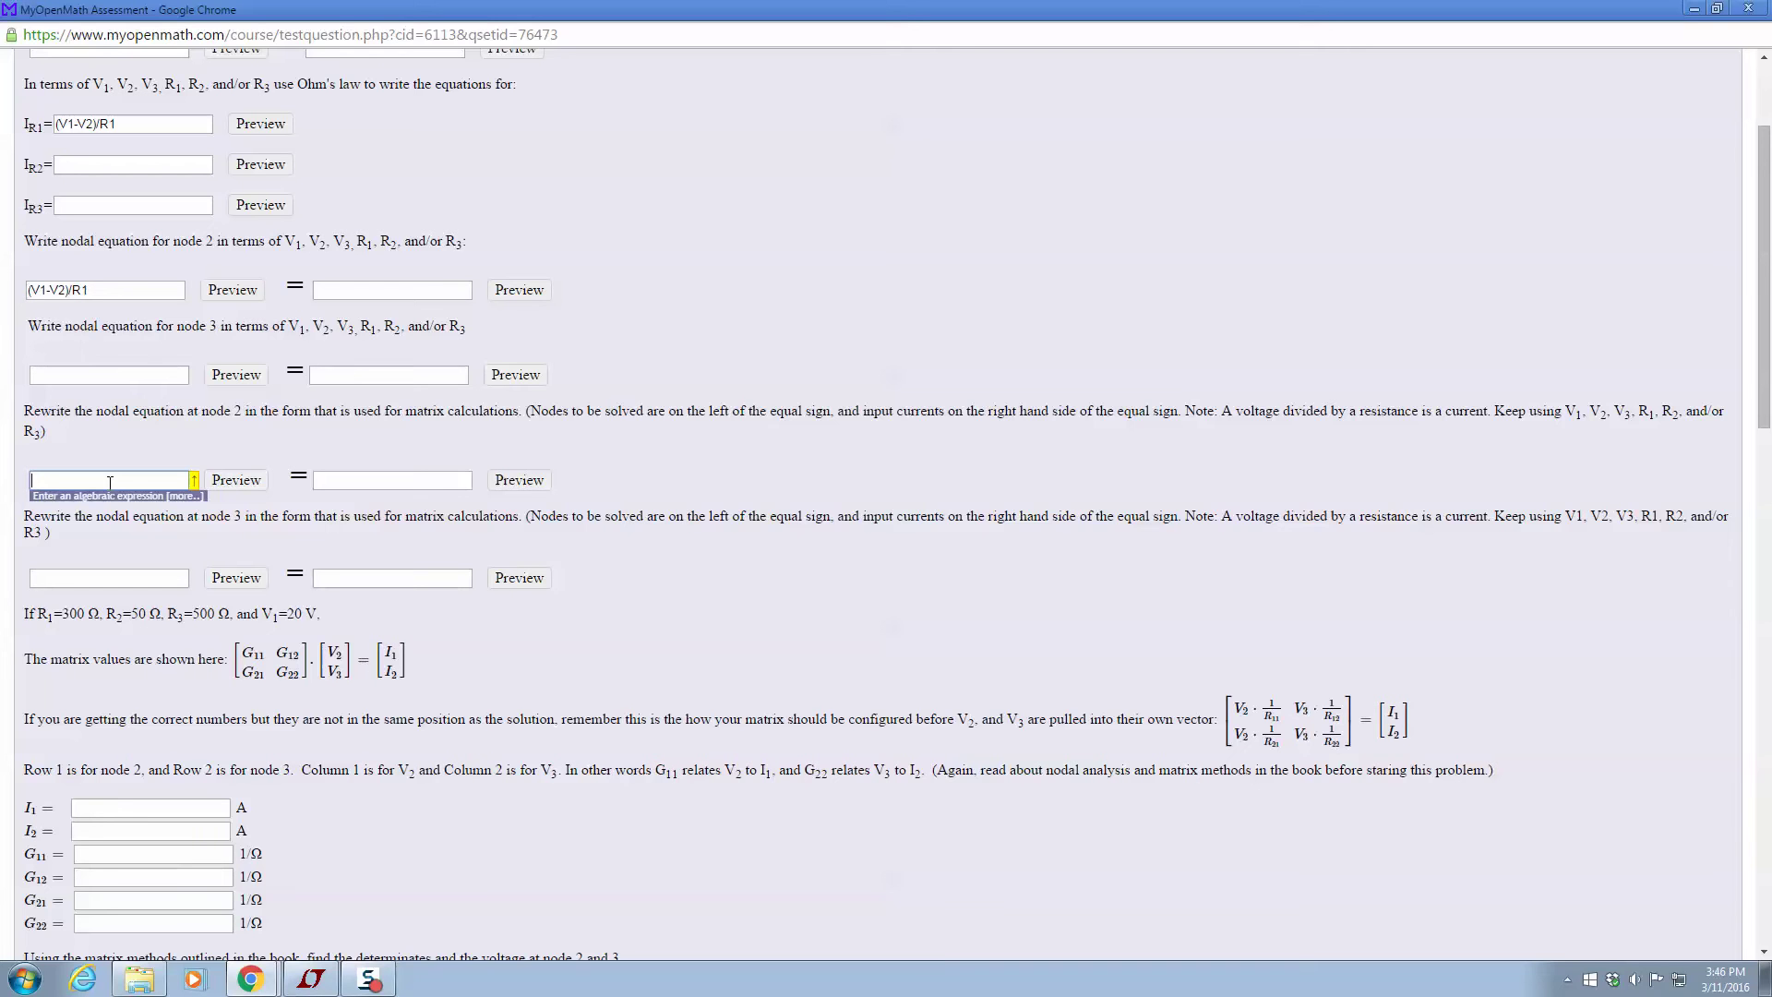
Enter V2*(1/R1+1/R2)-V3*(1/R3) in the first node 2 matrix-form field, correcting typos.
{"action": "type", "text": "V2"}
{"action": "type", "text": "*(1/R1"}
{"action": "type", "text": "+1/R2"}
{"action": "type", "text": ")"}
{"action": "type", "text": "+V"}
{"action": "type", "text": "3*"}
{"action": "type", "text": "(1/"}
{"action": "type", "text": "R2"}
{"action": "key", "text": "BackSpace"}
{"action": "type", "text": "3)"}
{"action": "key", "text": "BackSpace"}
{"action": "type", "text": "-"}
{"action": "scroll", "coordinate": [369, 692], "scroll_direction": "down", "scroll_amount": 2}
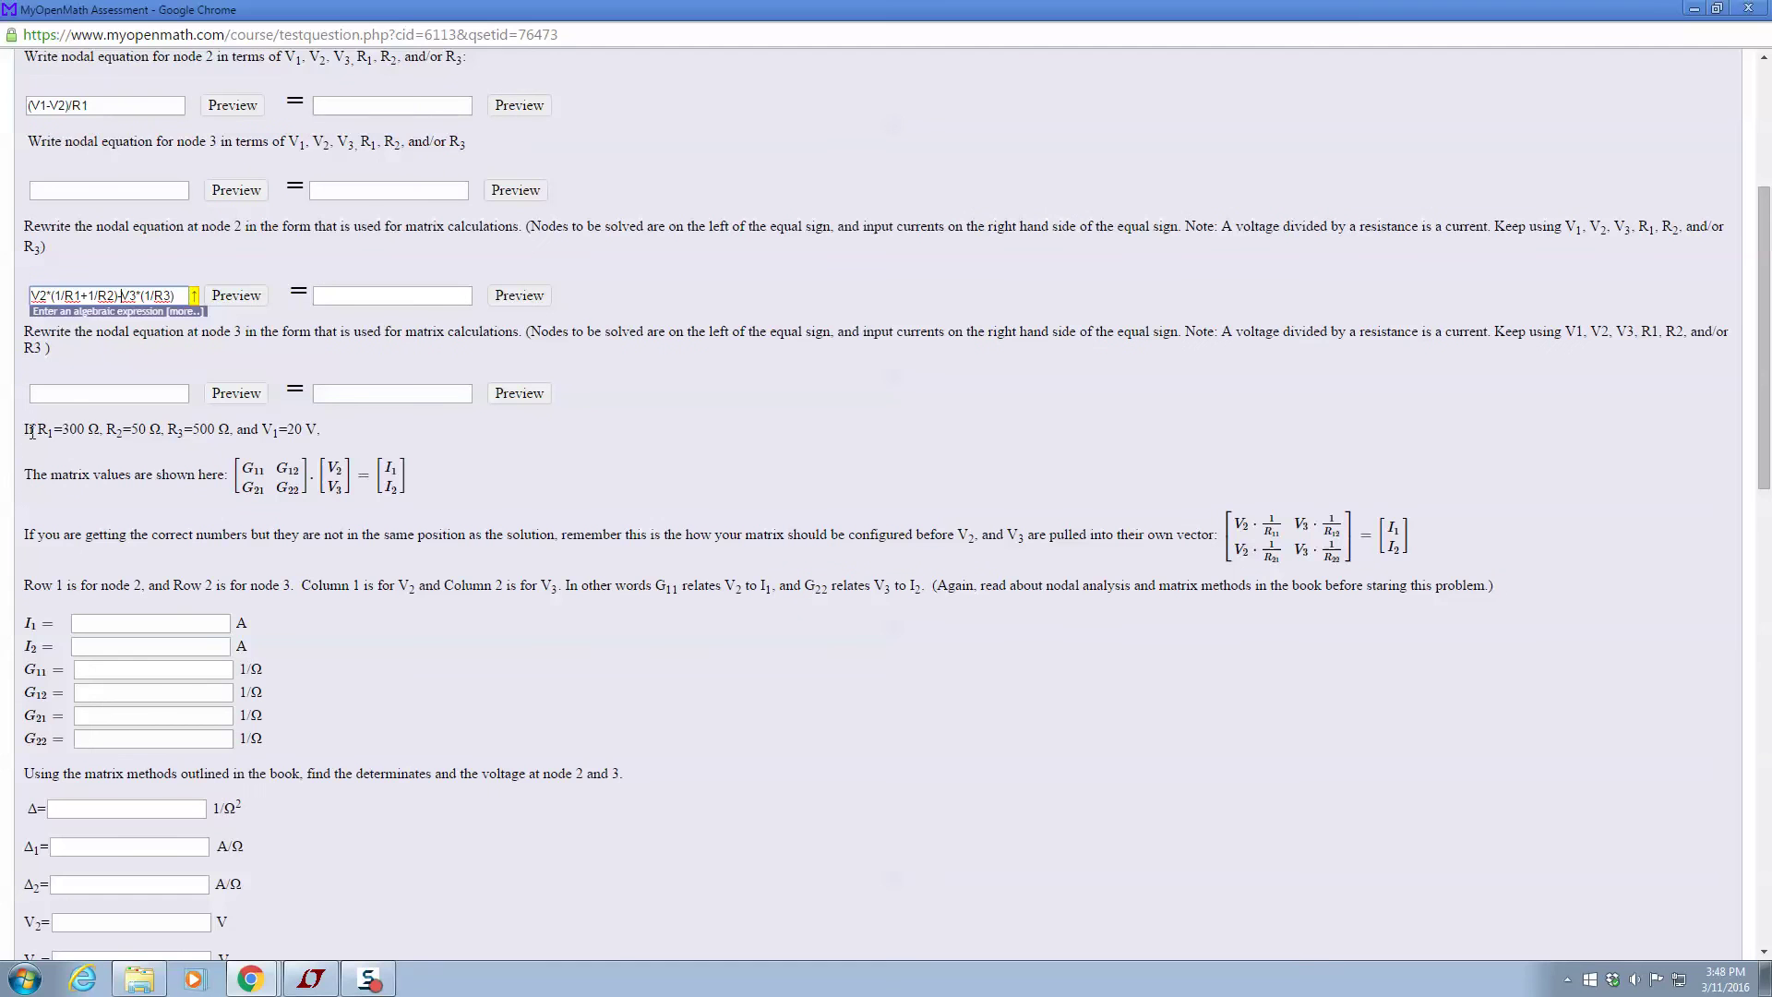
Select the resistor and source values sentence, then scroll down to the circuit diagram and help buttons.
{"action": "left_click_drag", "start_coordinate": [25, 429], "coordinate": [329, 432]}
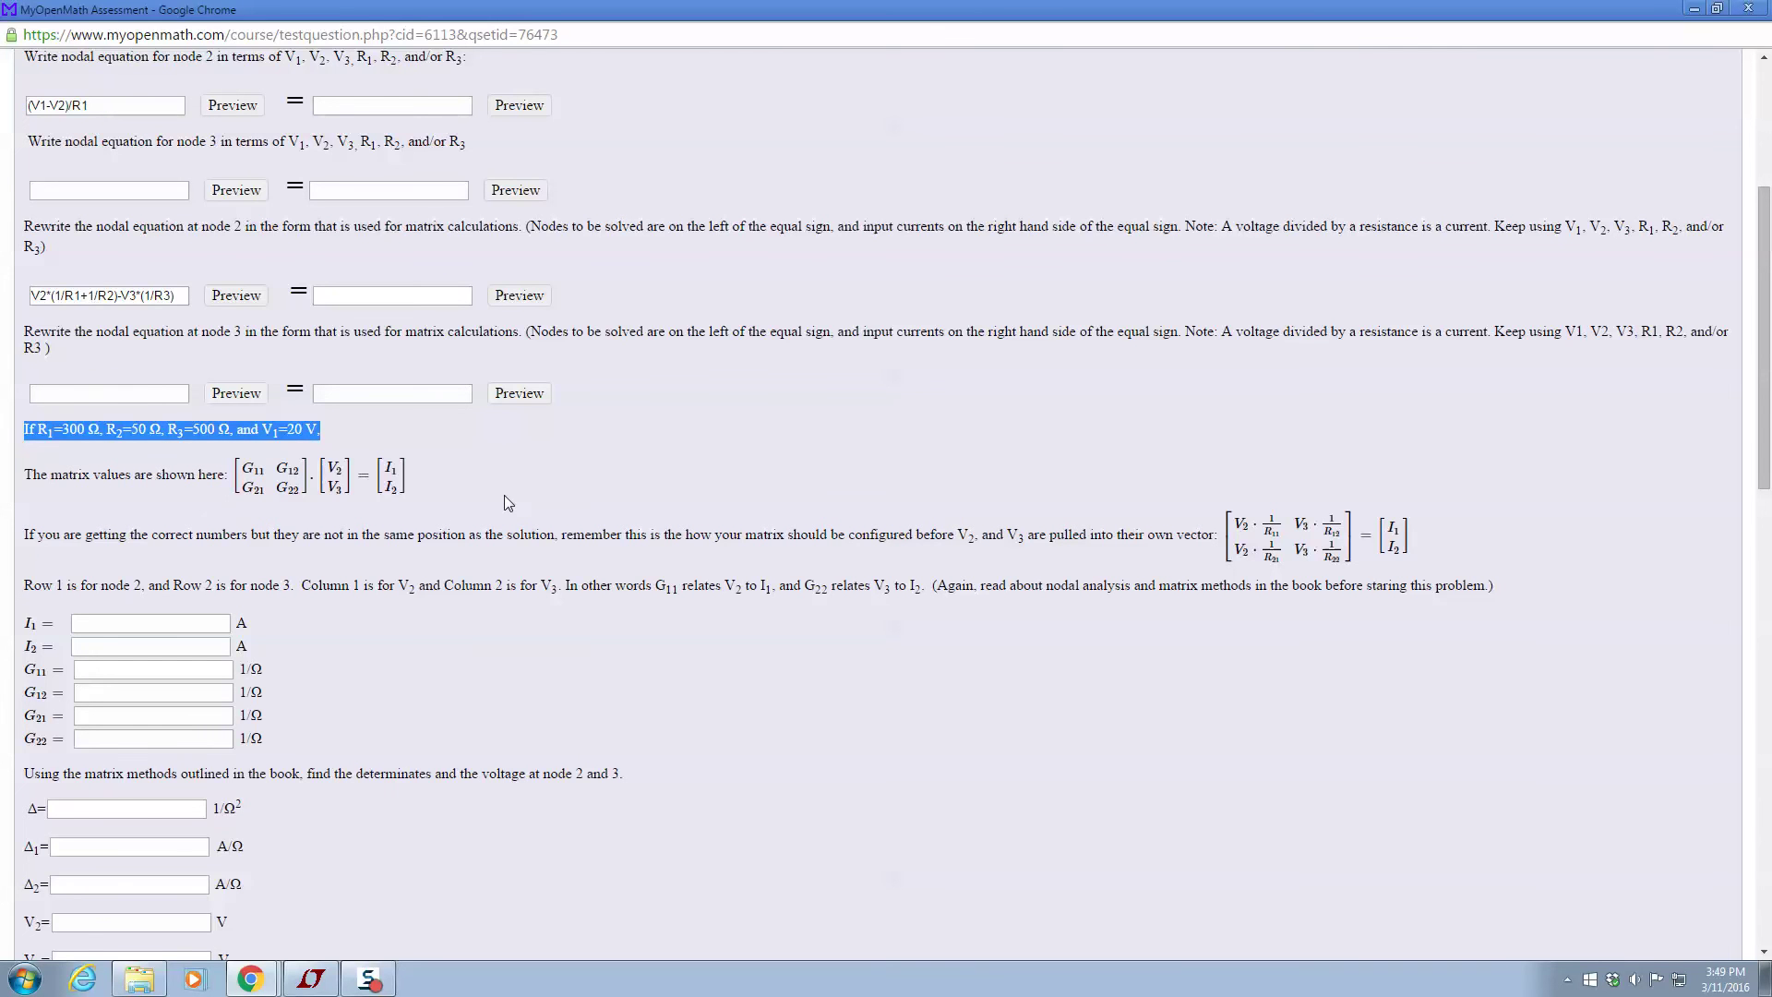
{"action": "scroll", "coordinate": [515, 497], "scroll_direction": "down", "scroll_amount": 2}
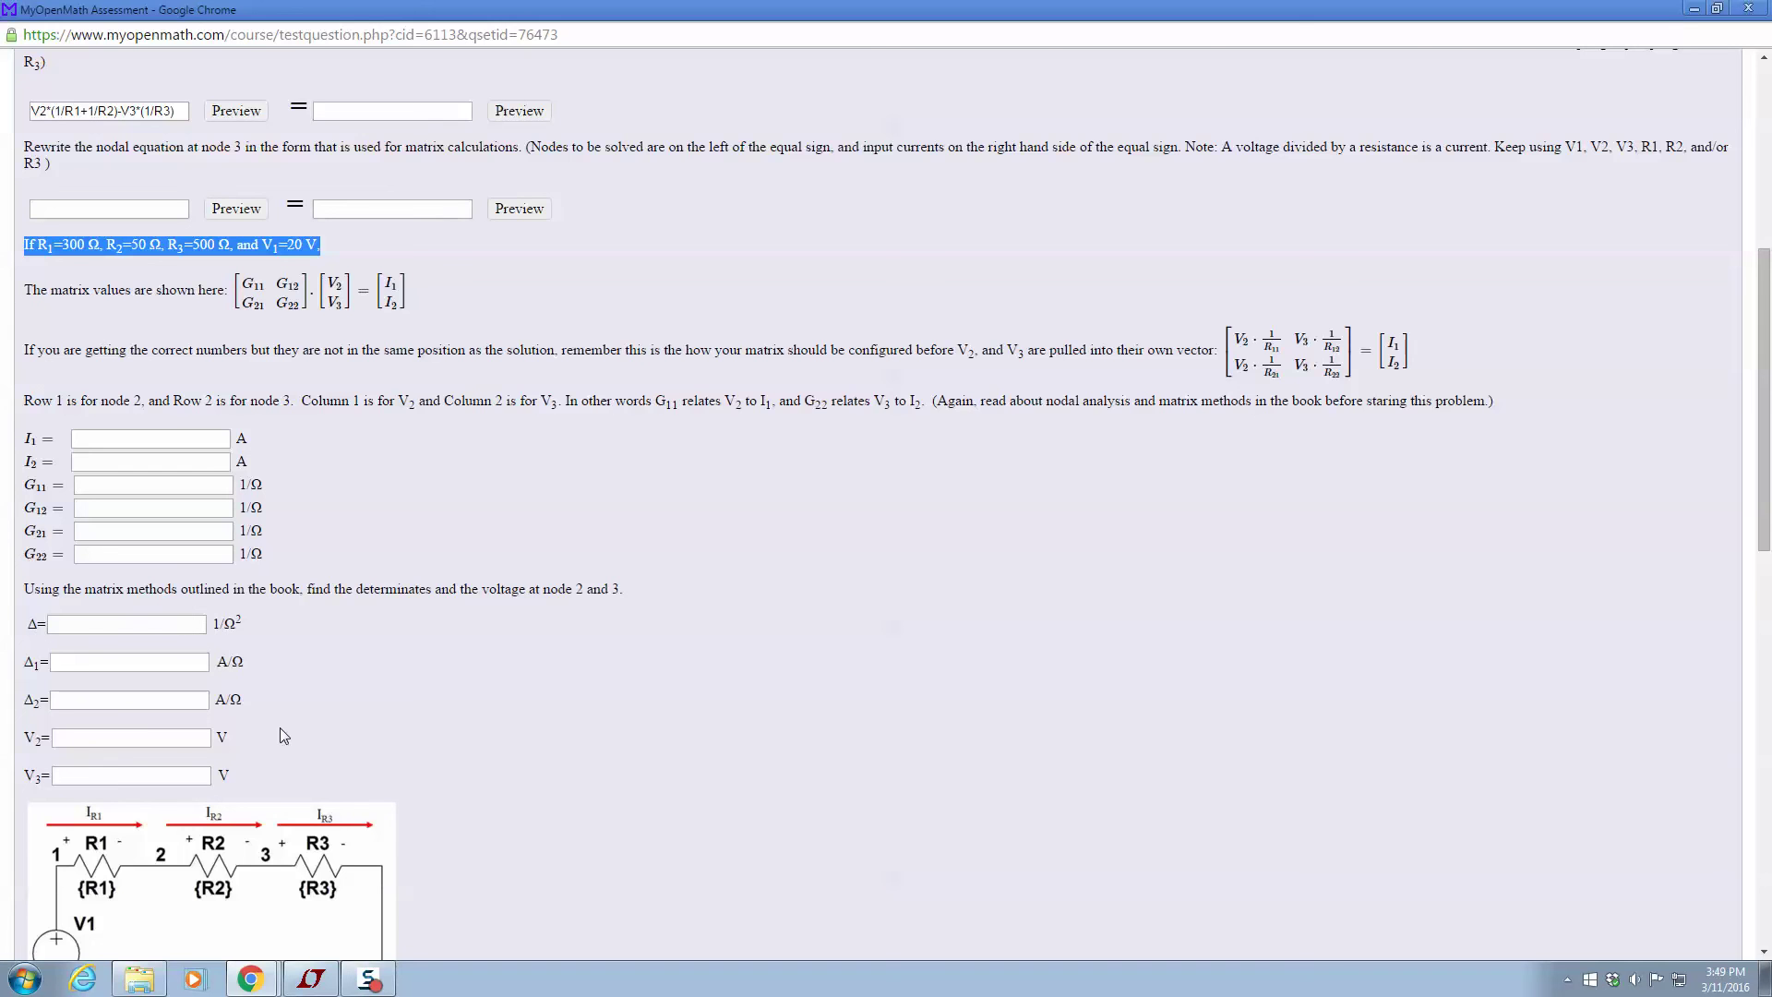
{"action": "scroll", "coordinate": [284, 735], "scroll_direction": "down", "scroll_amount": 2}
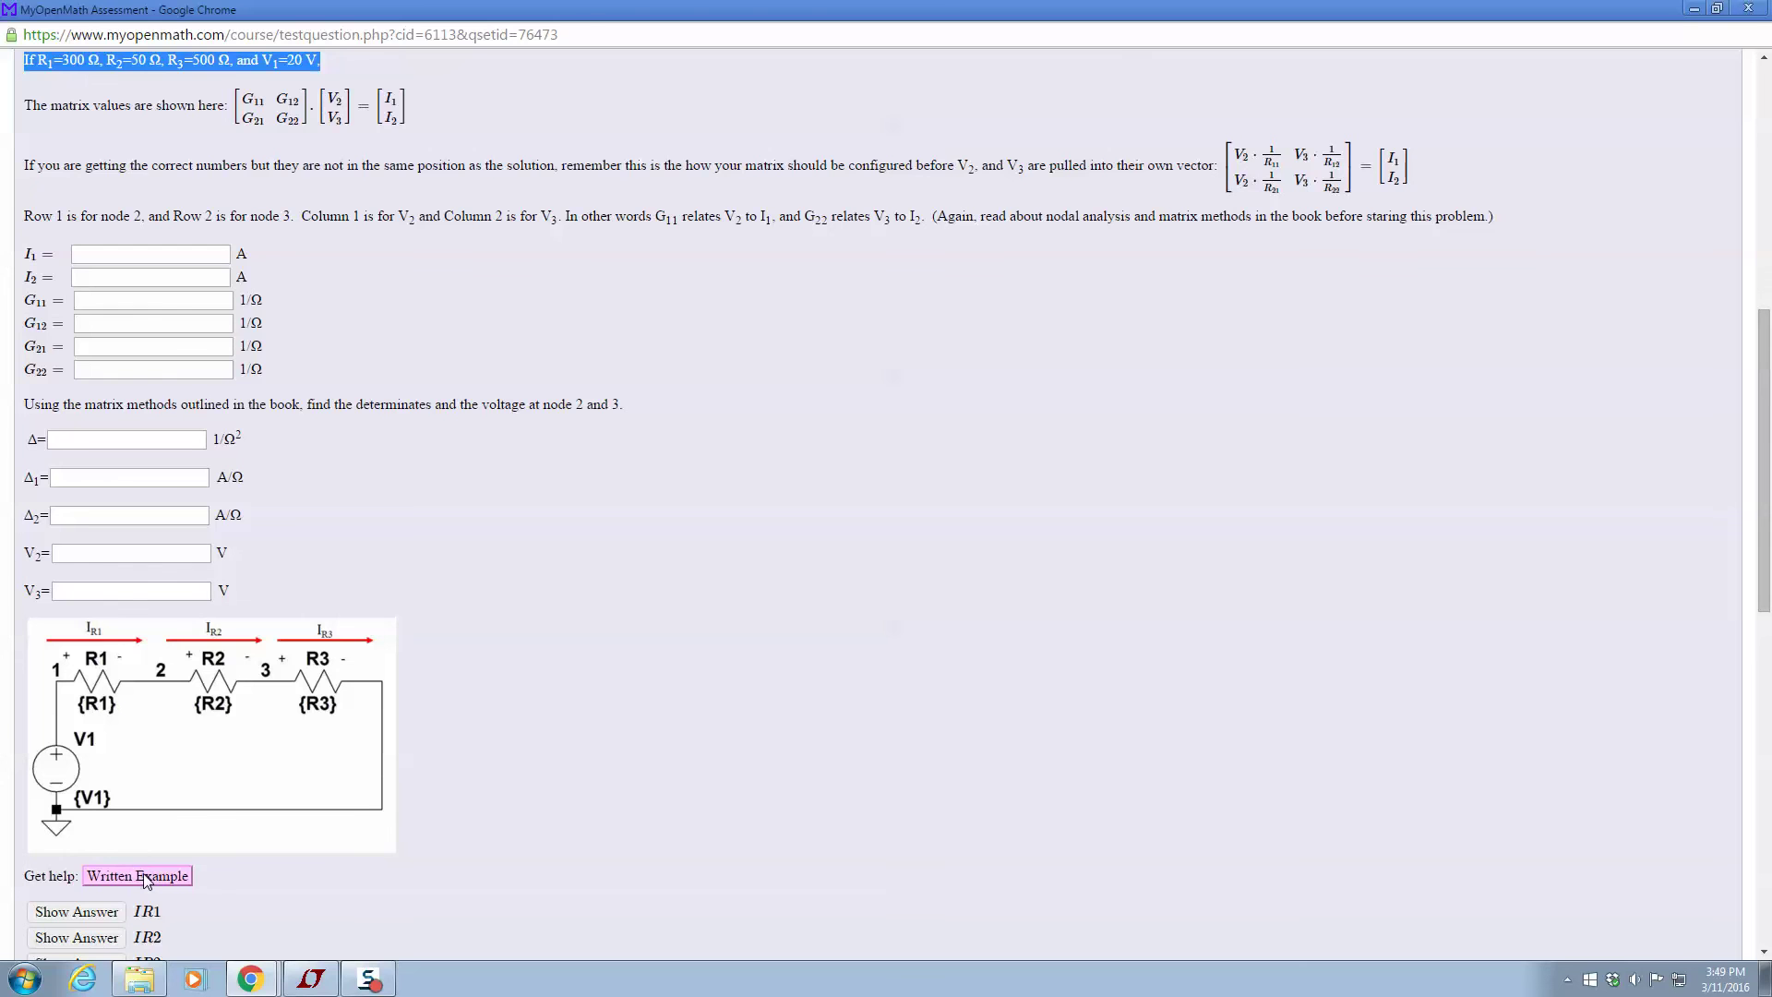
Open the Written Example and bring the Myopenmath_nodal_test schematic forward in LTspice.
{"action": "left_click", "coordinate": [145, 879]}
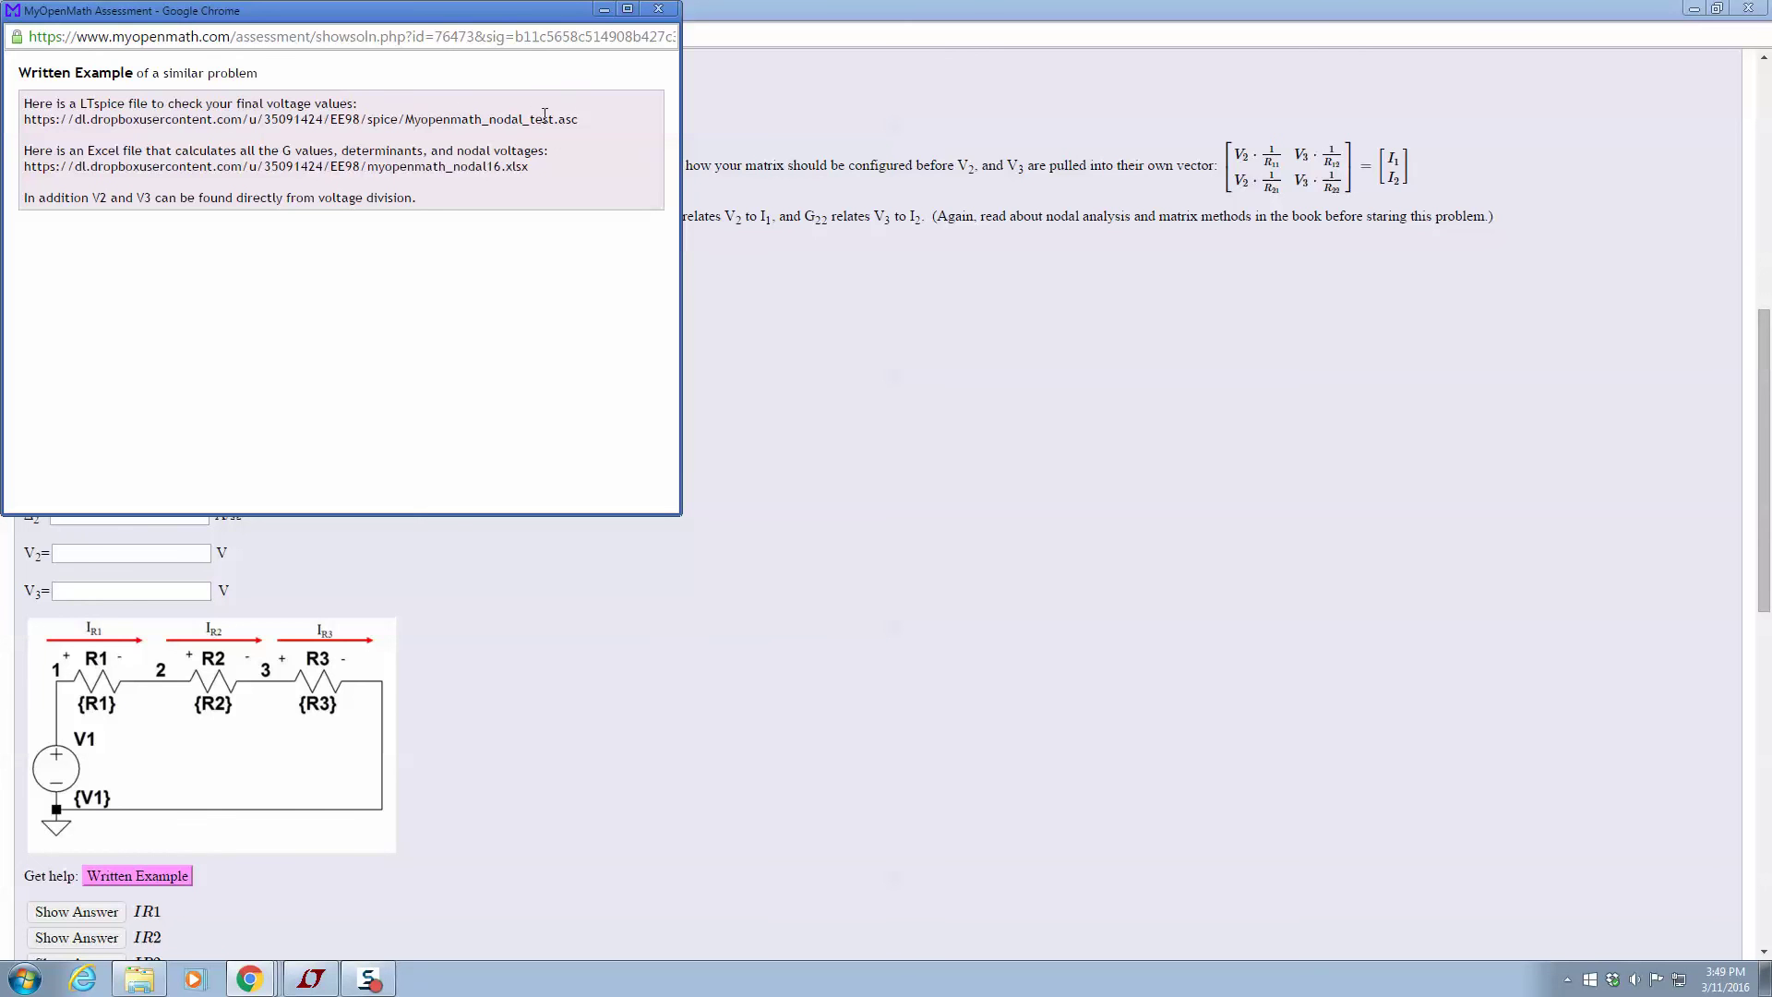
{"action": "left_click", "coordinate": [311, 978]}
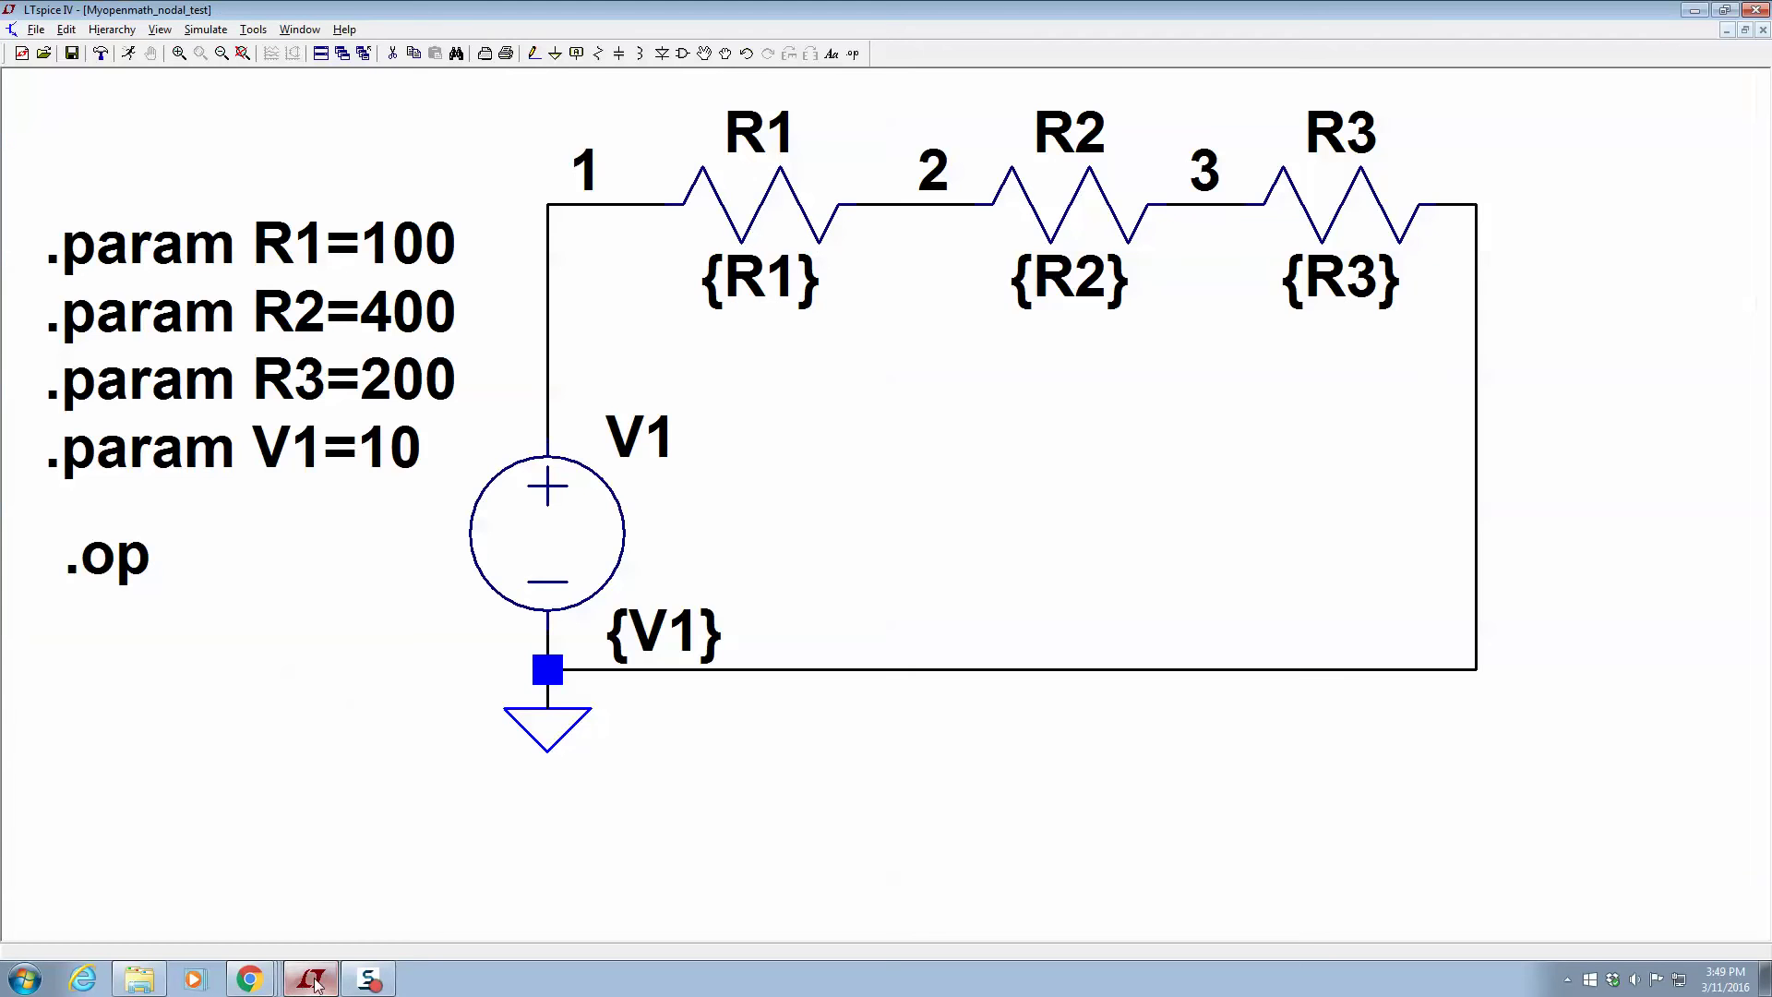
Simulate the circuit to read V(2)=8.57143 and V(3)=2.85714, then return to the assessment.
{"action": "left_click", "coordinate": [129, 52]}
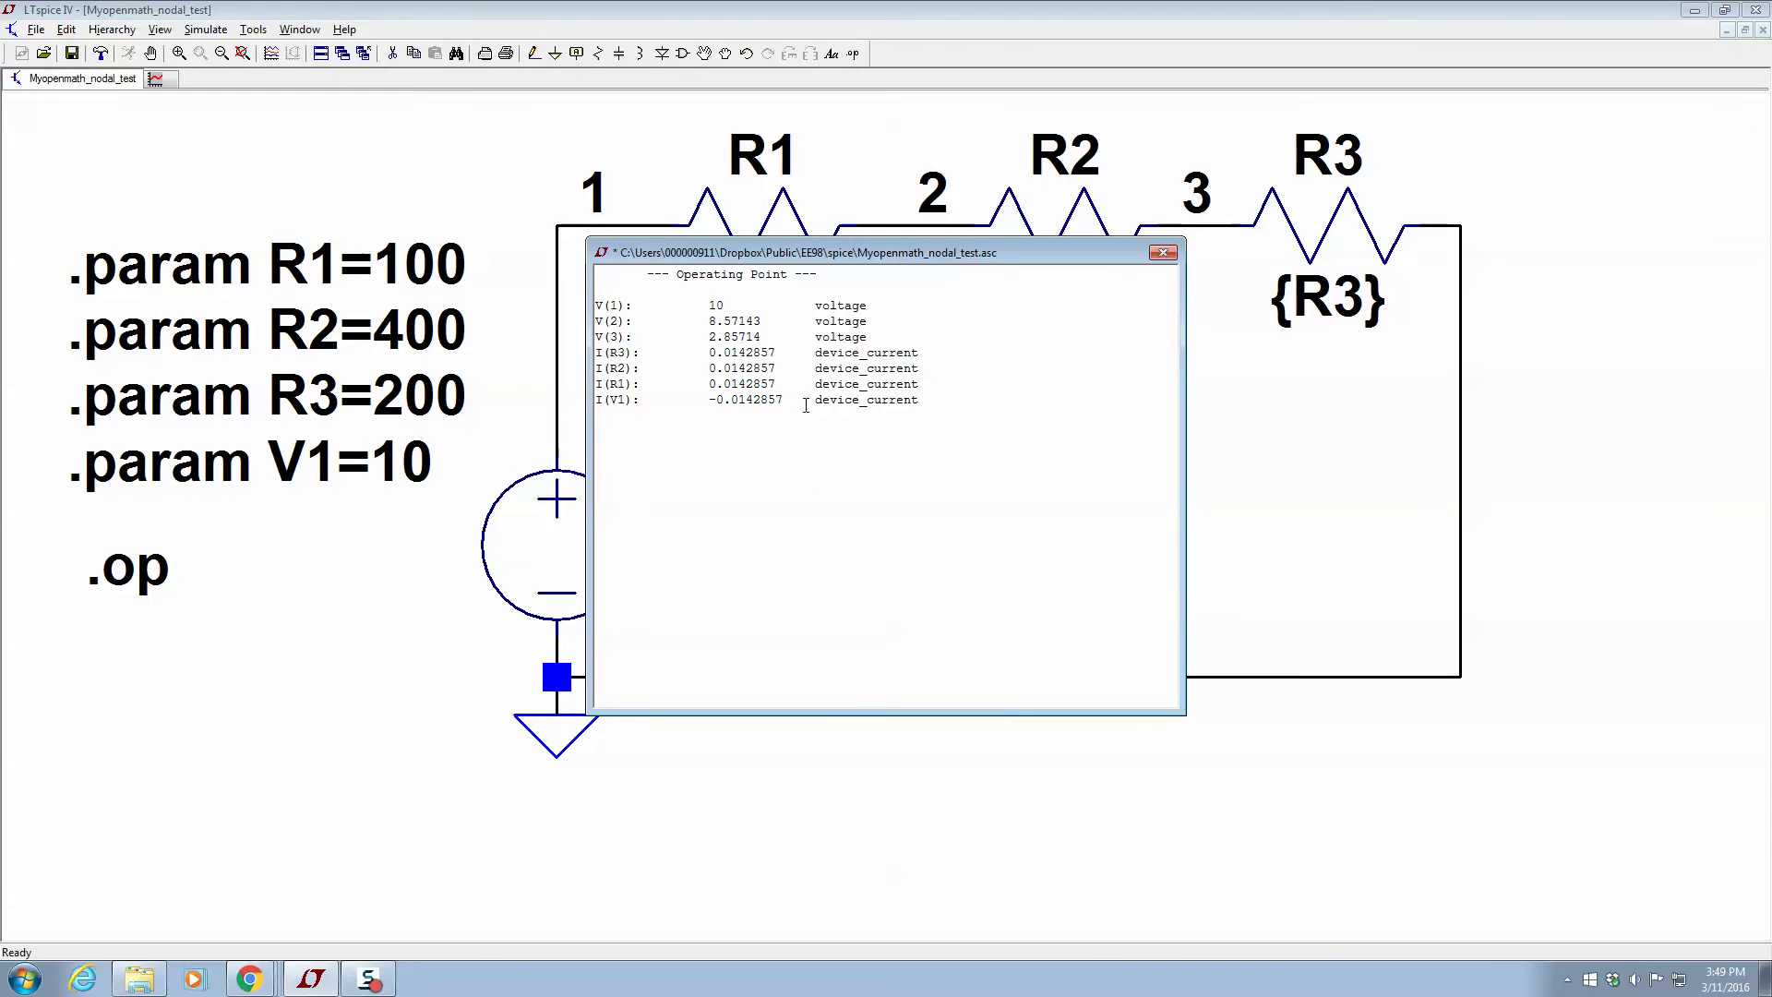
{"action": "left_click", "coordinate": [1162, 252]}
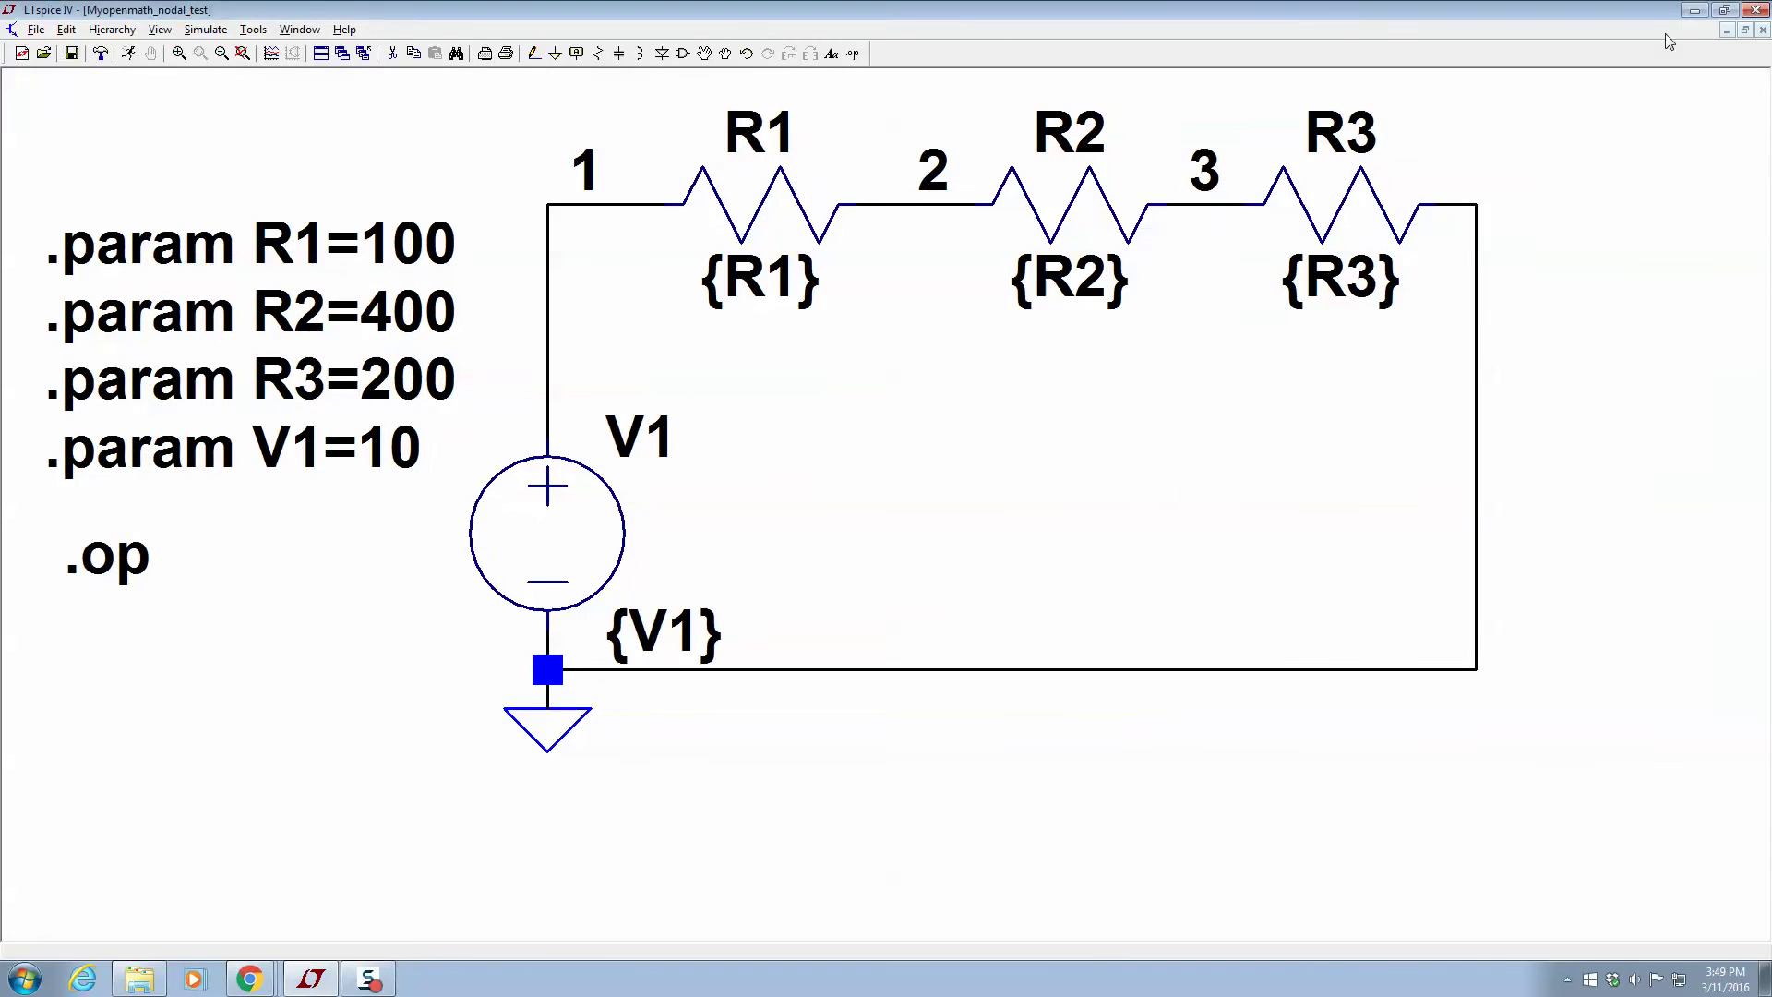
{"action": "left_click", "coordinate": [1695, 9]}
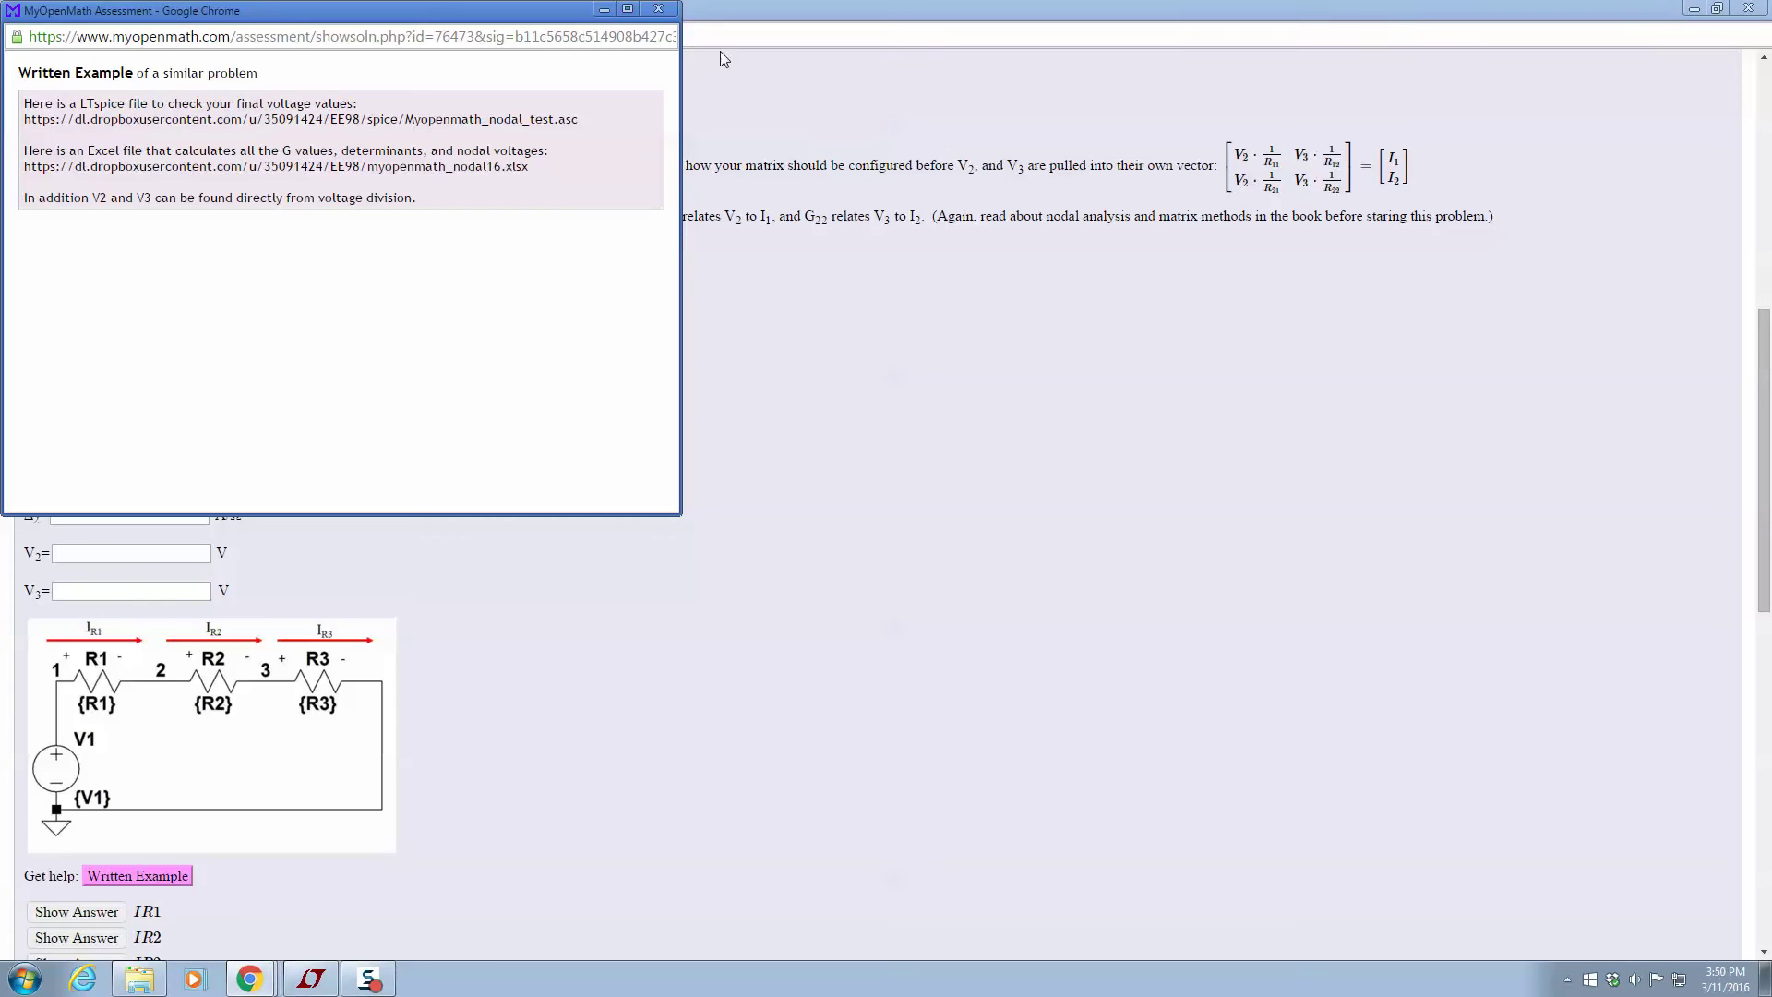
{"action": "left_click", "coordinate": [661, 10]}
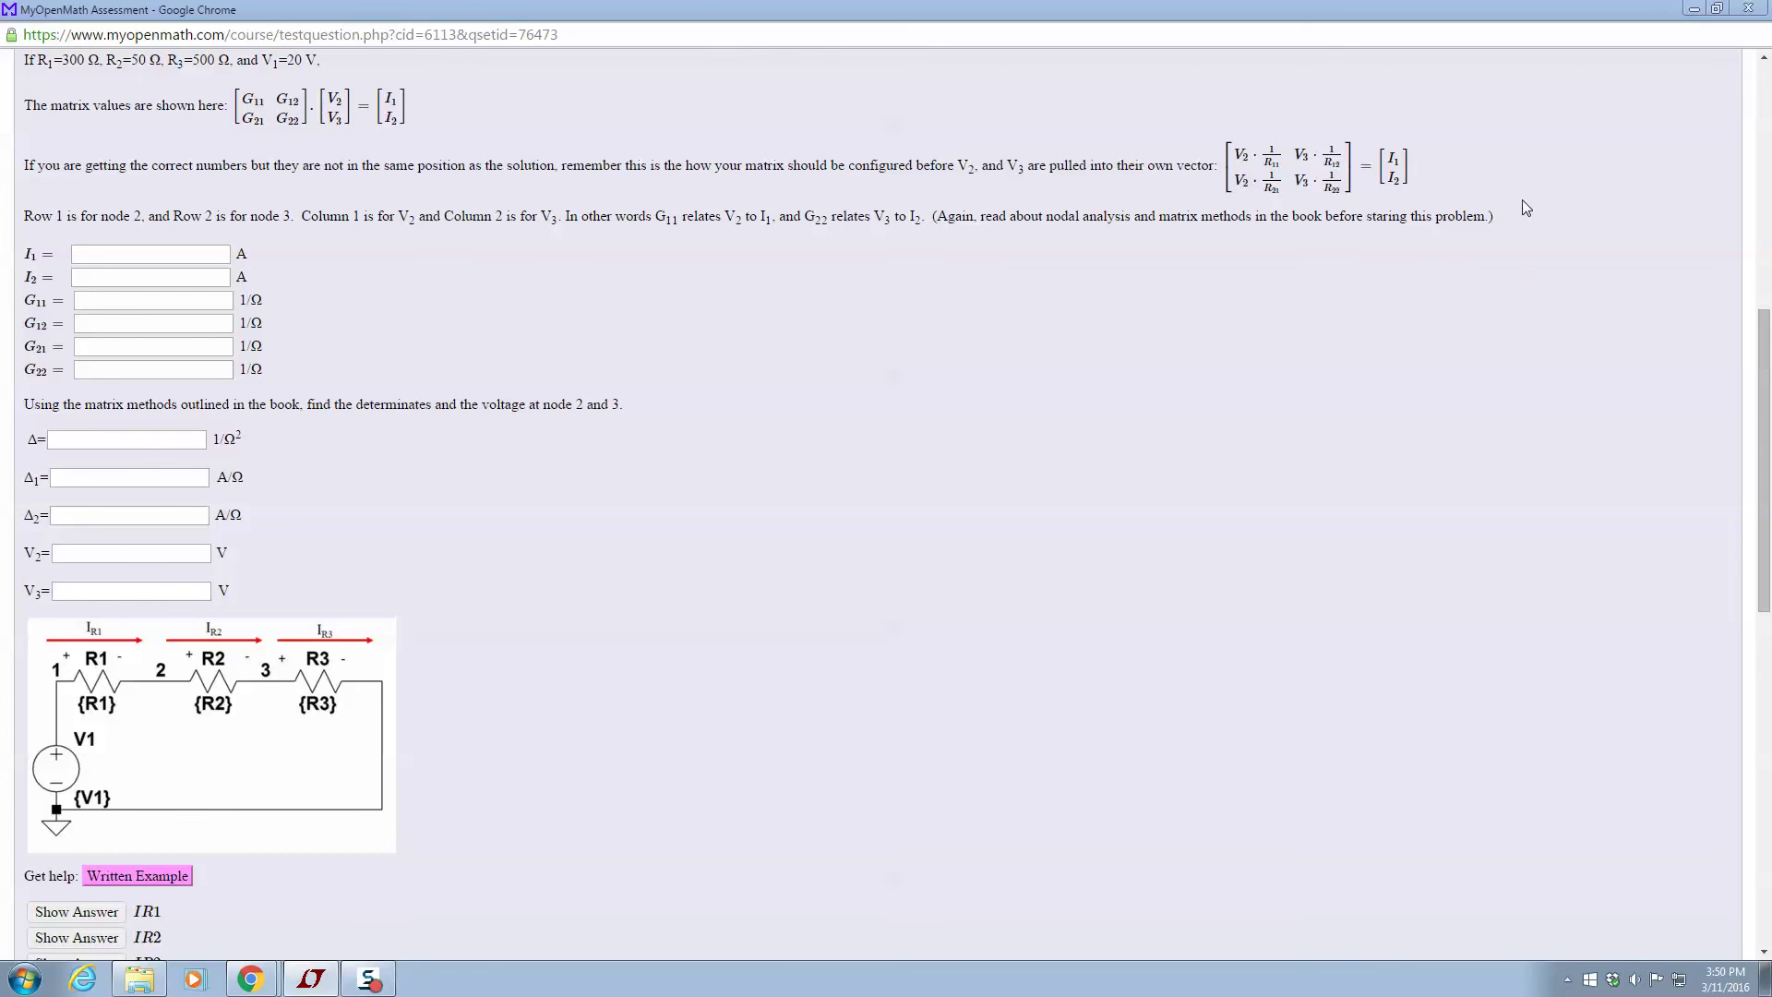
Switch to the other Chrome window's Modify QuestionSet Question tab for the Nodal Test question.
{"action": "left_click", "coordinate": [1691, 11]}
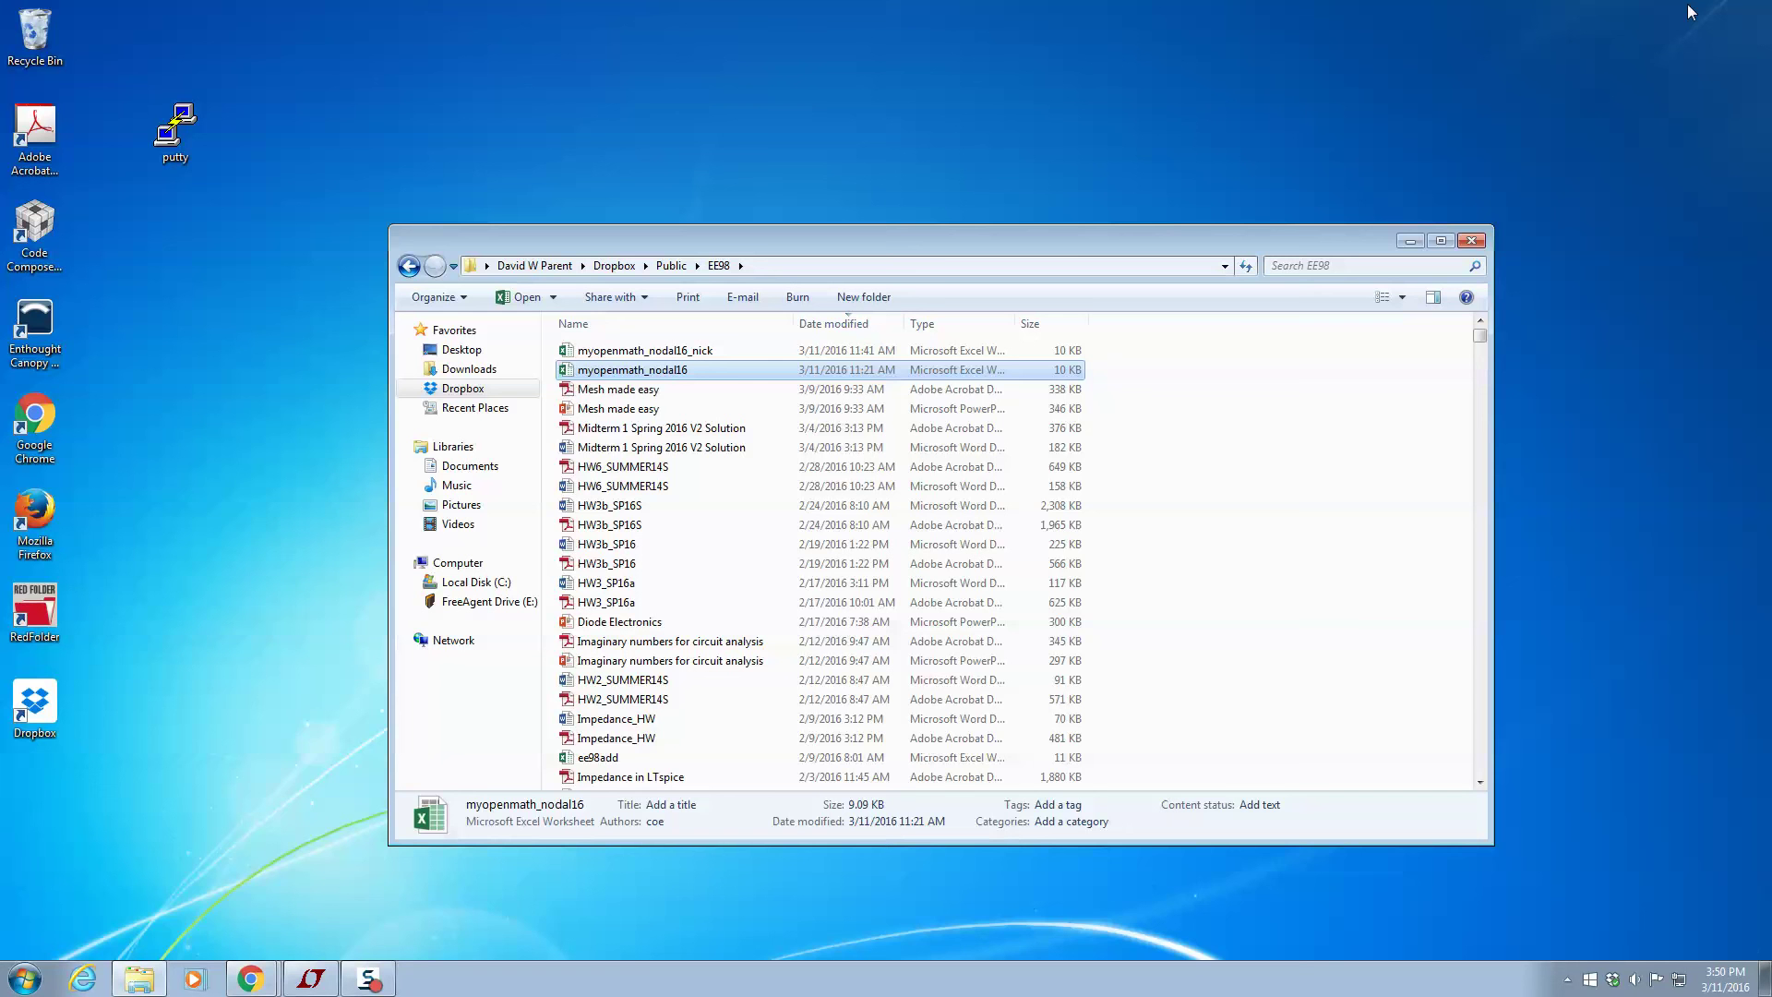
{"action": "left_click", "coordinate": [251, 978]}
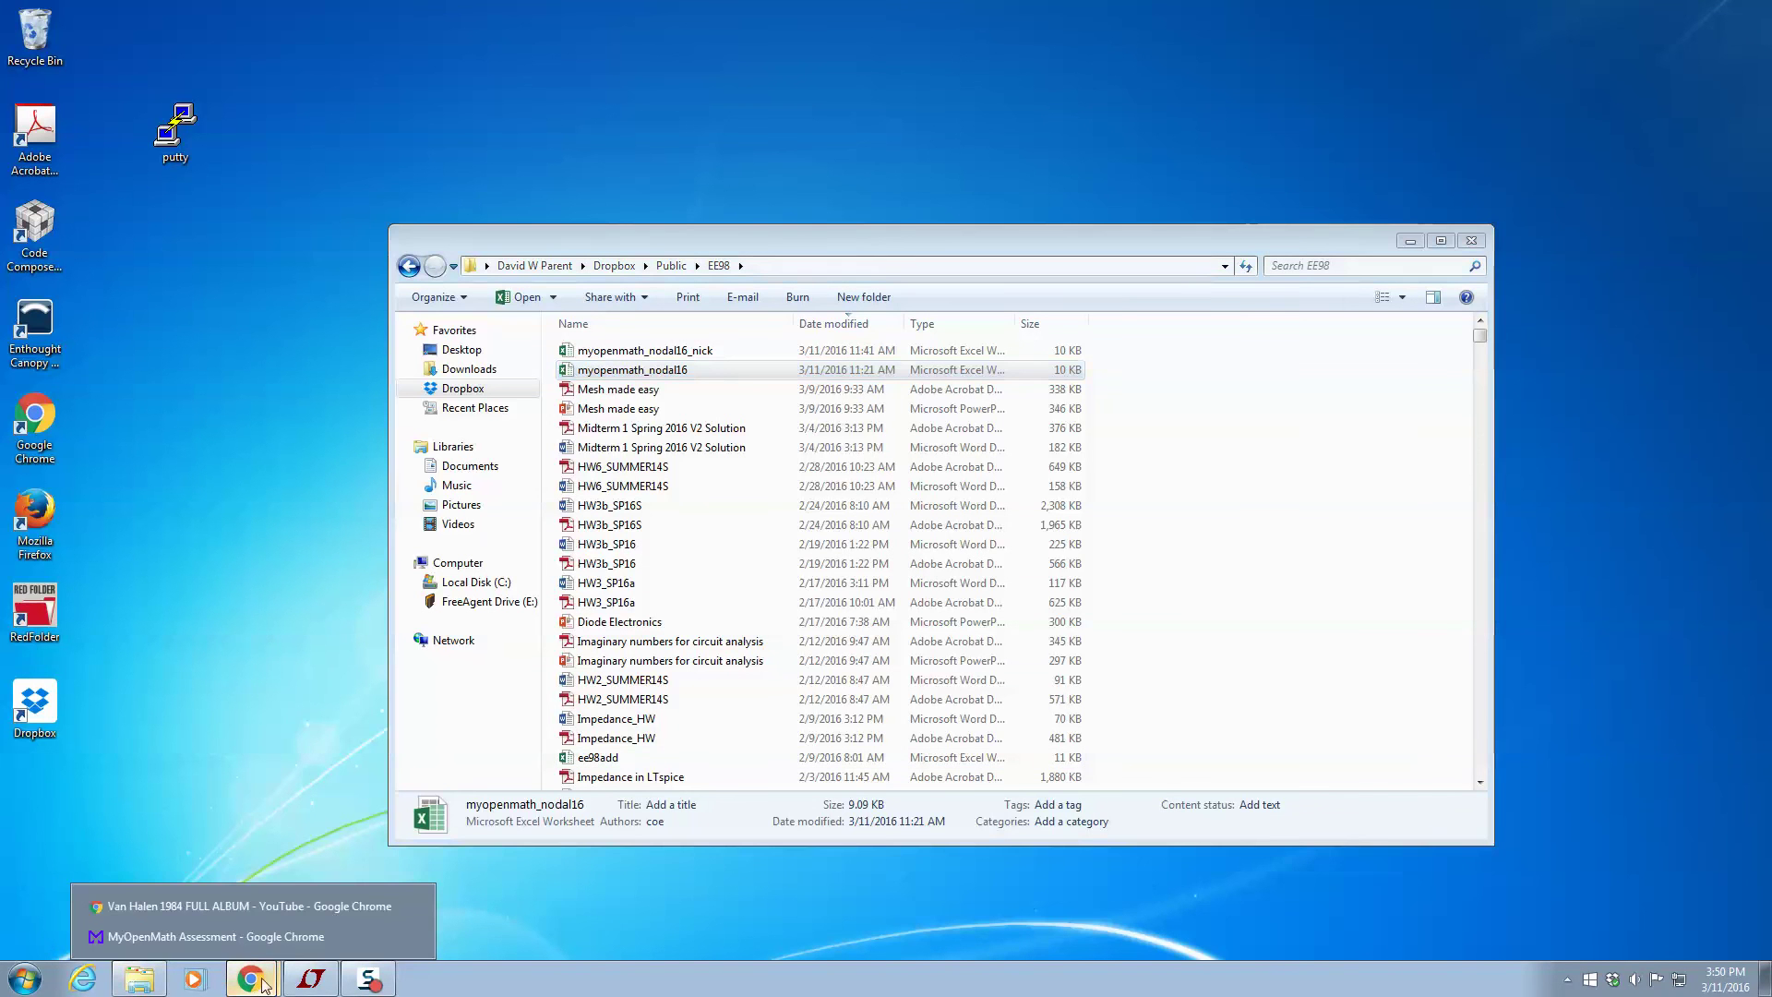
{"action": "left_click", "coordinate": [257, 912]}
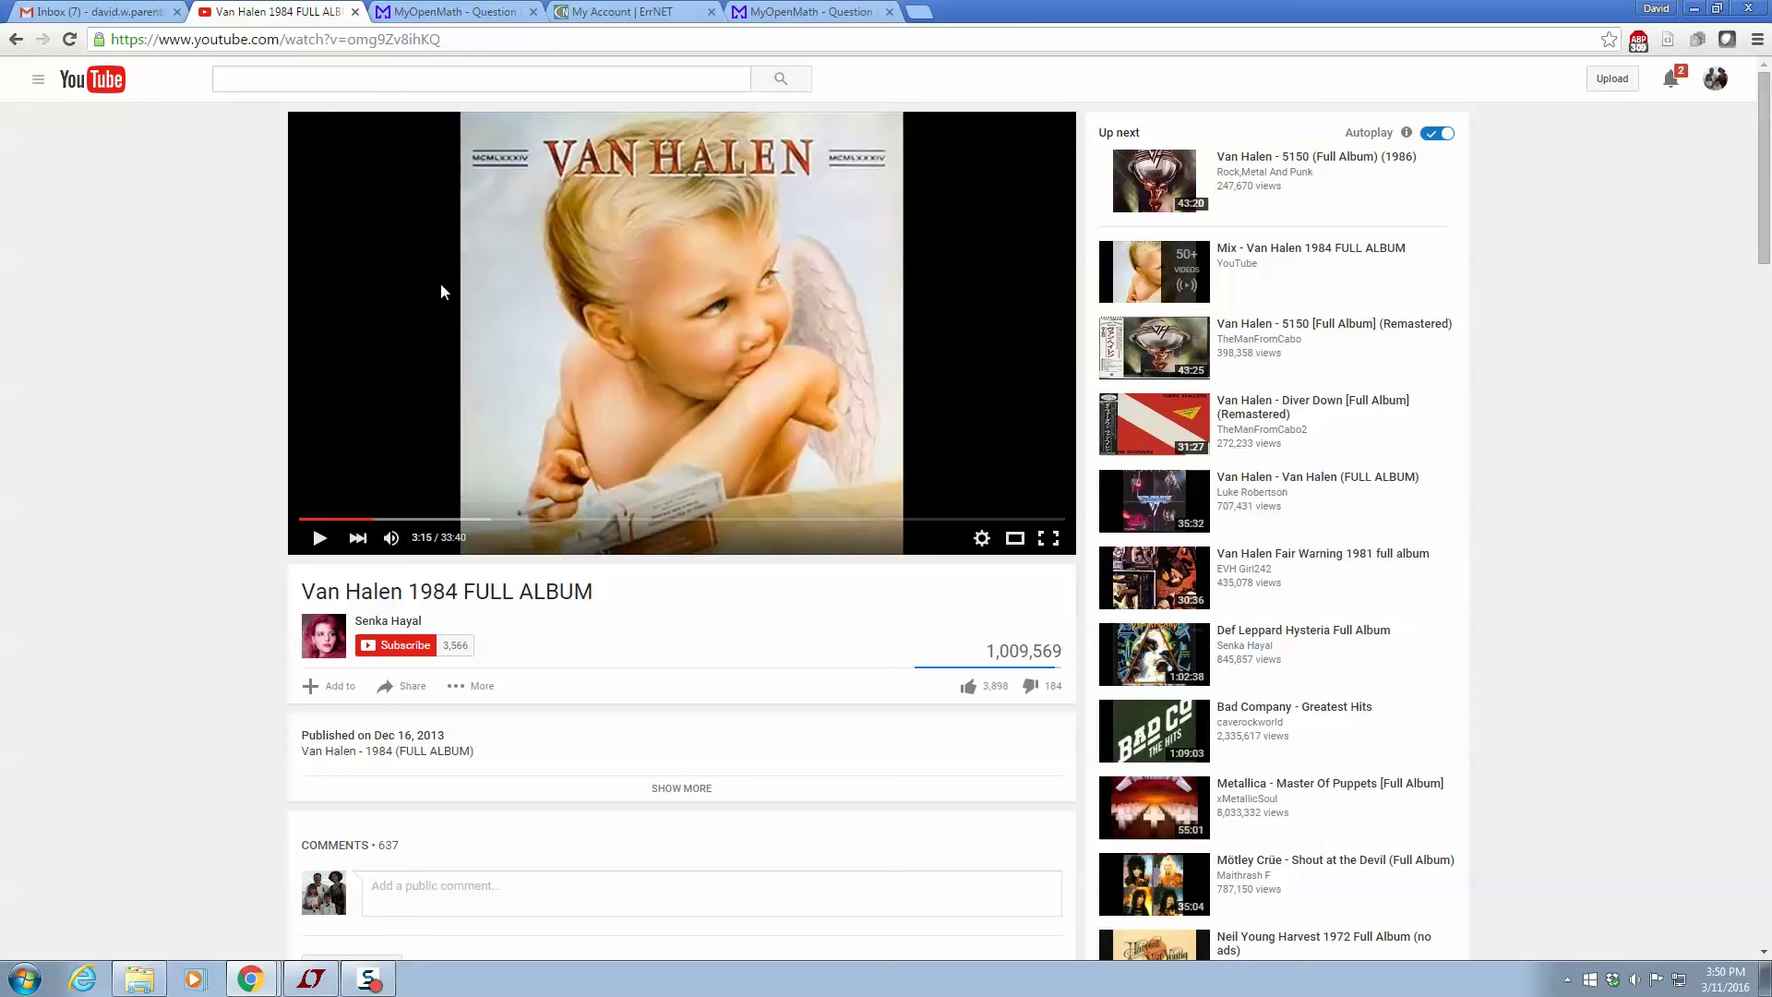
{"action": "left_click", "coordinate": [638, 9]}
{"action": "left_click", "coordinate": [798, 11]}
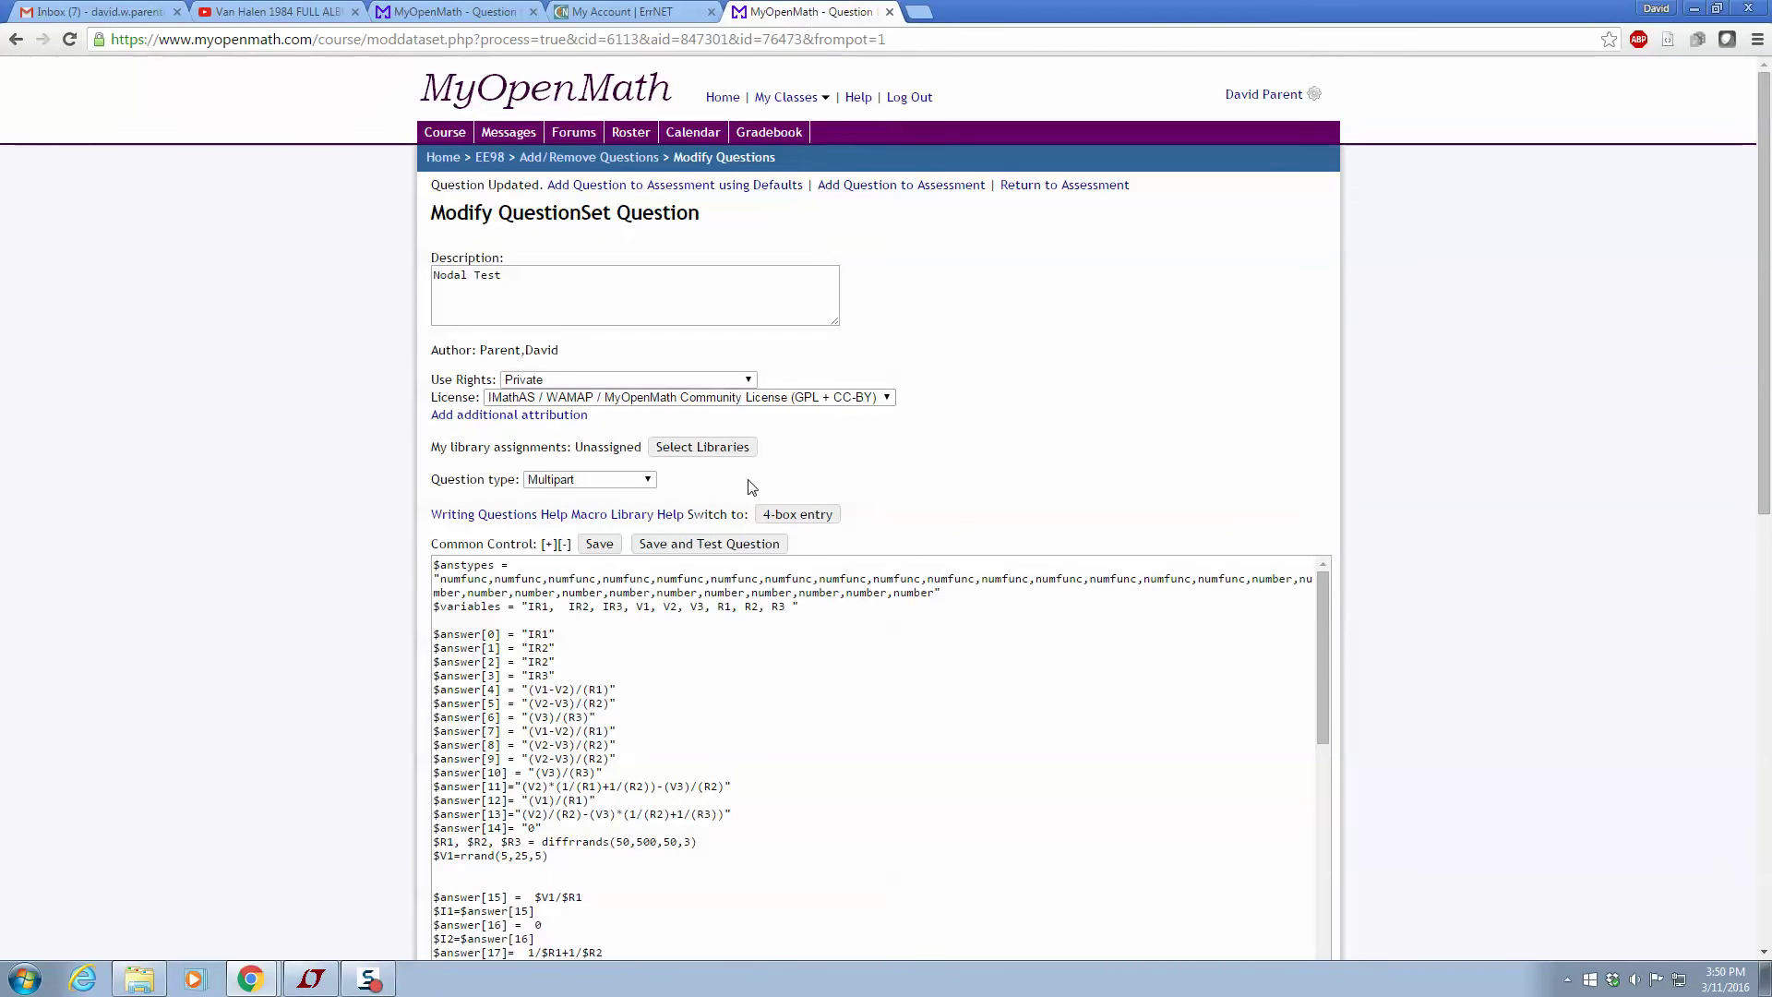
Scroll through the Nodal Test code, question text and solution, ending at the $LTSPICE and $EX lines.
{"action": "scroll", "coordinate": [749, 544], "scroll_direction": "down", "scroll_amount": 5}
{"action": "scroll", "coordinate": [749, 544], "scroll_direction": "down", "scroll_amount": 12}
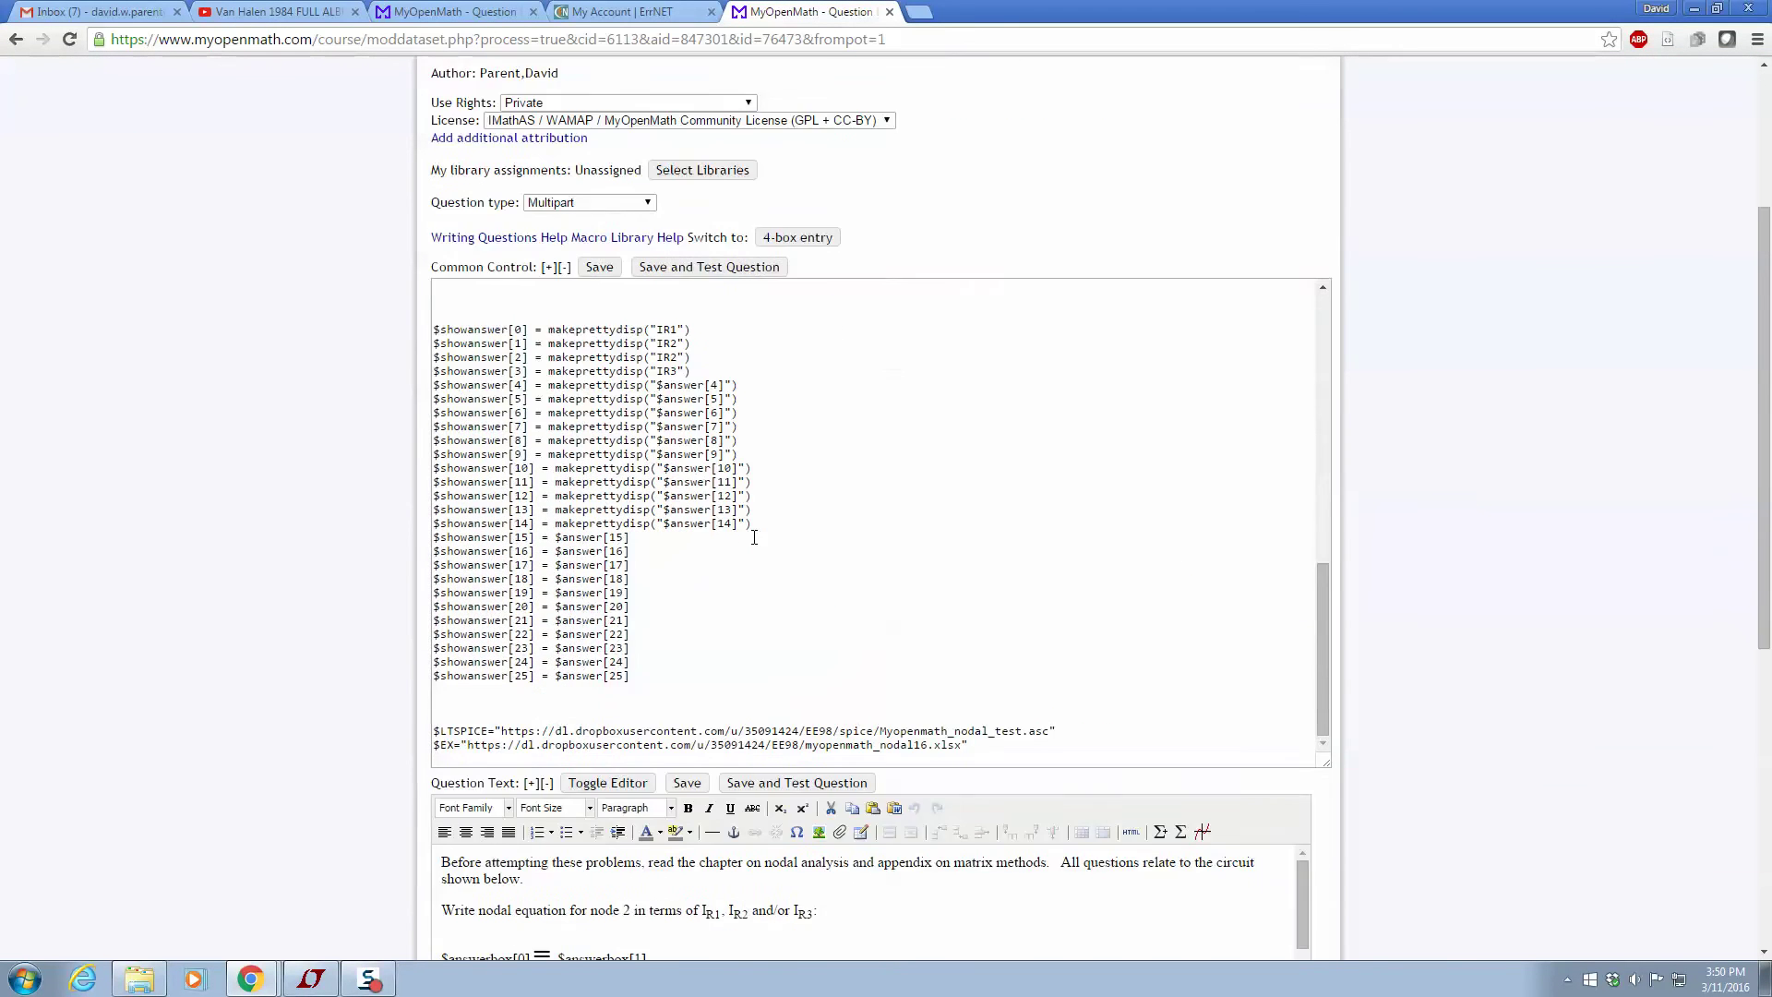
{"action": "scroll", "coordinate": [752, 532], "scroll_direction": "down", "scroll_amount": 15}
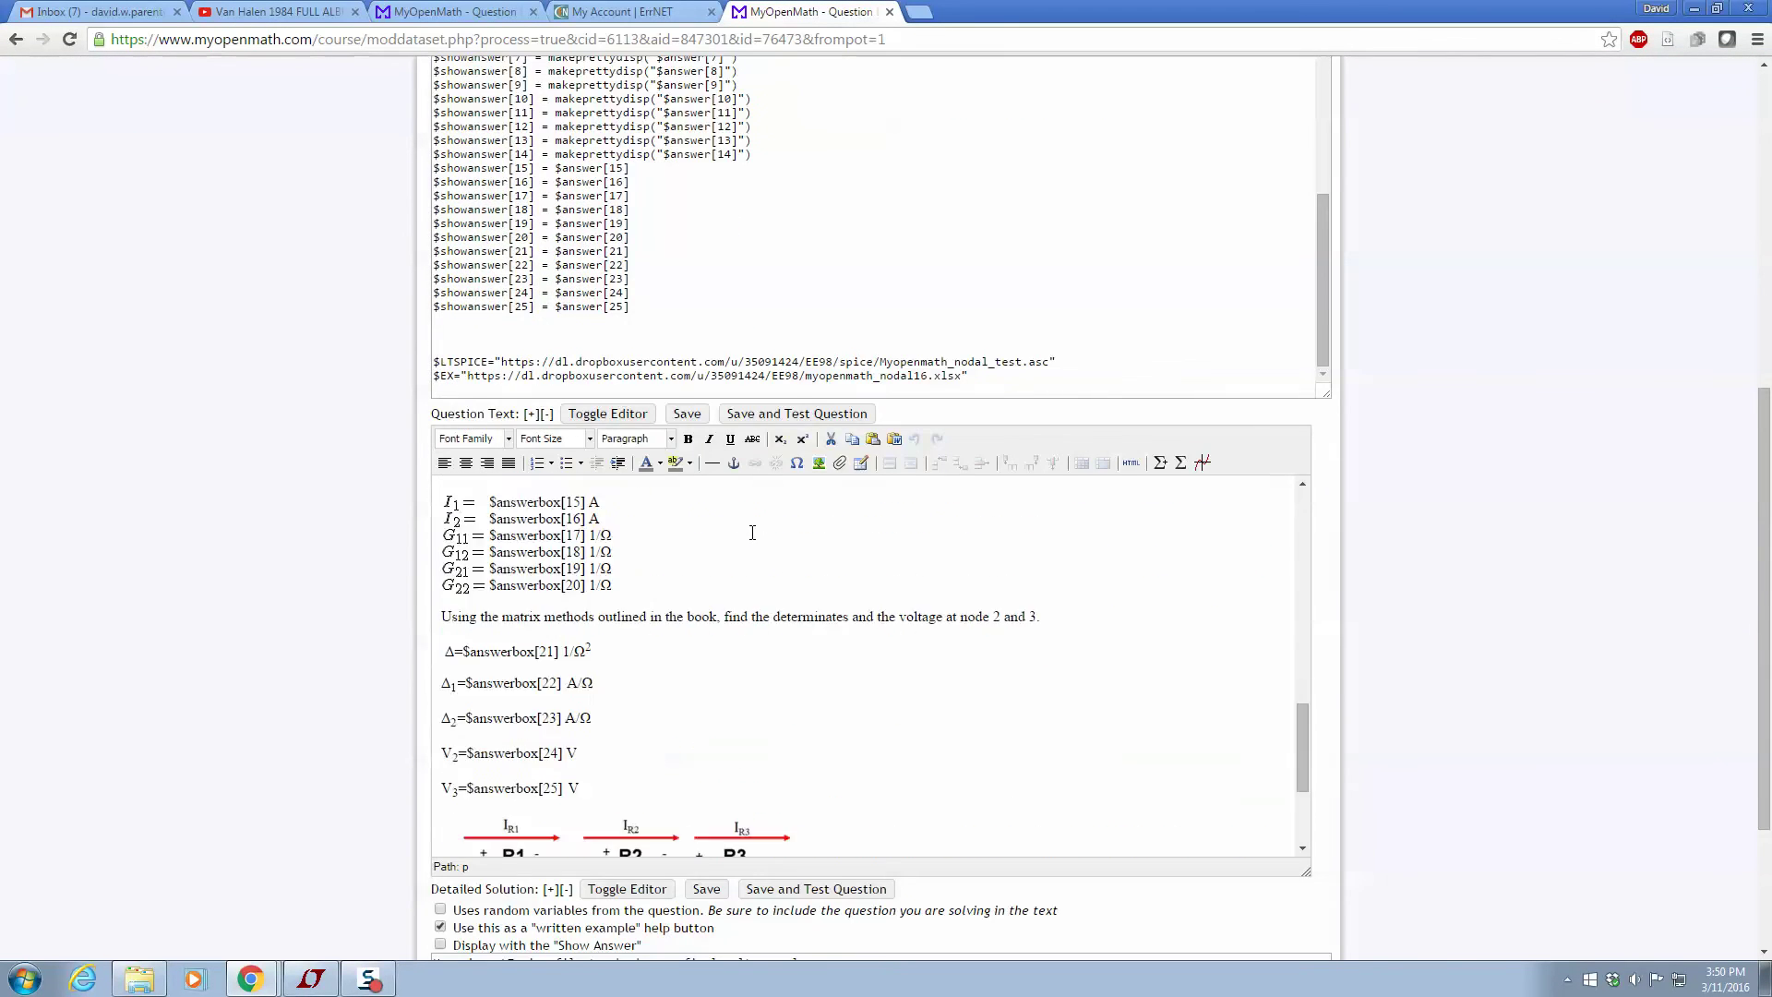
{"action": "scroll", "coordinate": [752, 532], "scroll_direction": "down", "scroll_amount": 3}
{"action": "scroll", "coordinate": [754, 540], "scroll_direction": "up", "scroll_amount": 15}
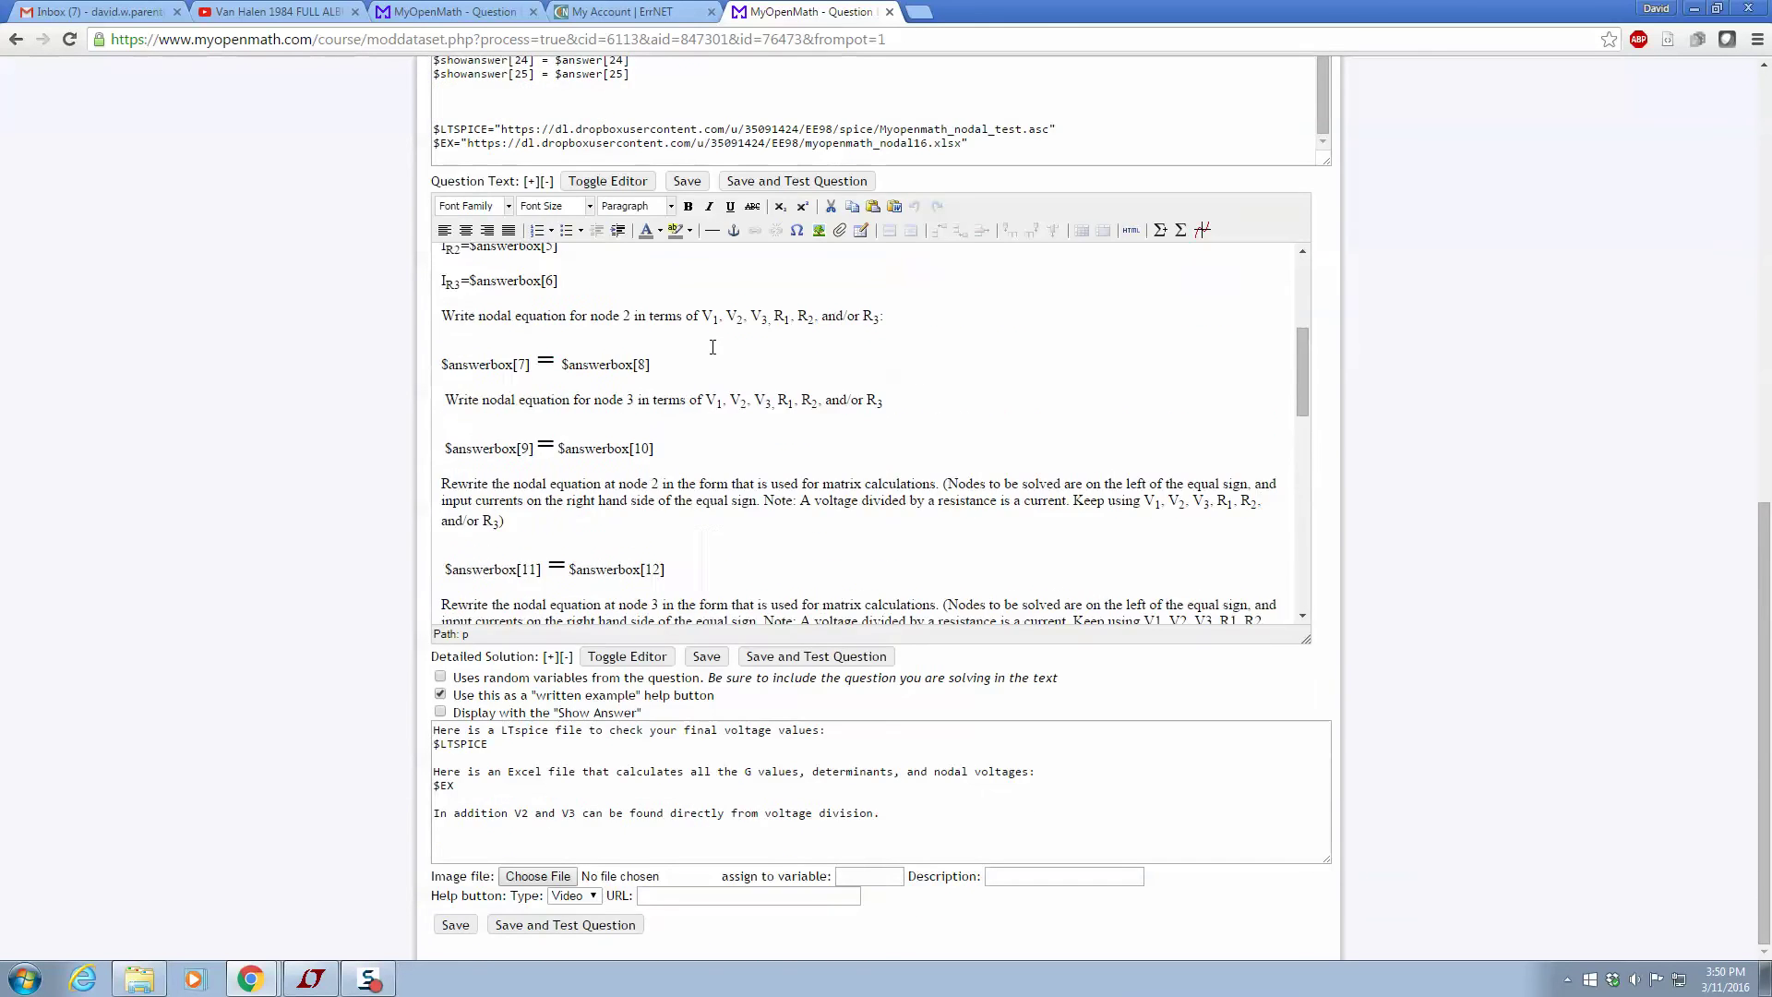
{"action": "scroll", "coordinate": [750, 338], "scroll_direction": "up", "scroll_amount": 10}
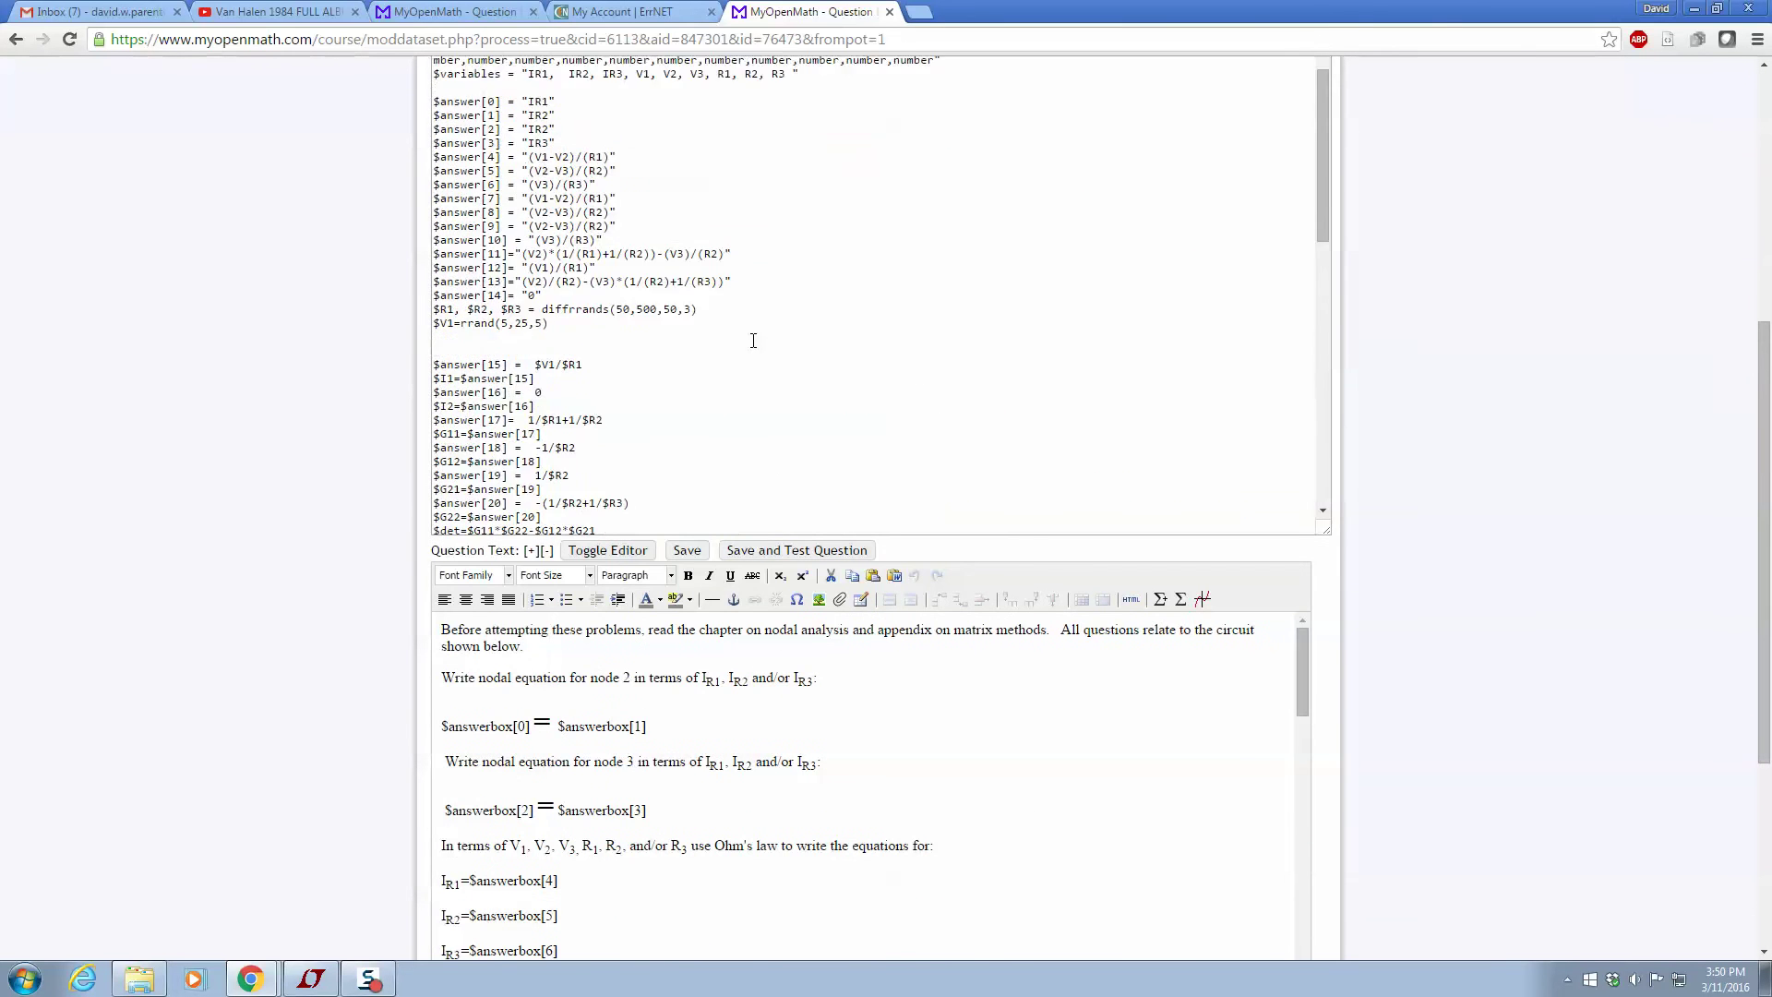
{"action": "scroll", "coordinate": [771, 577], "scroll_direction": "down", "scroll_amount": 10}
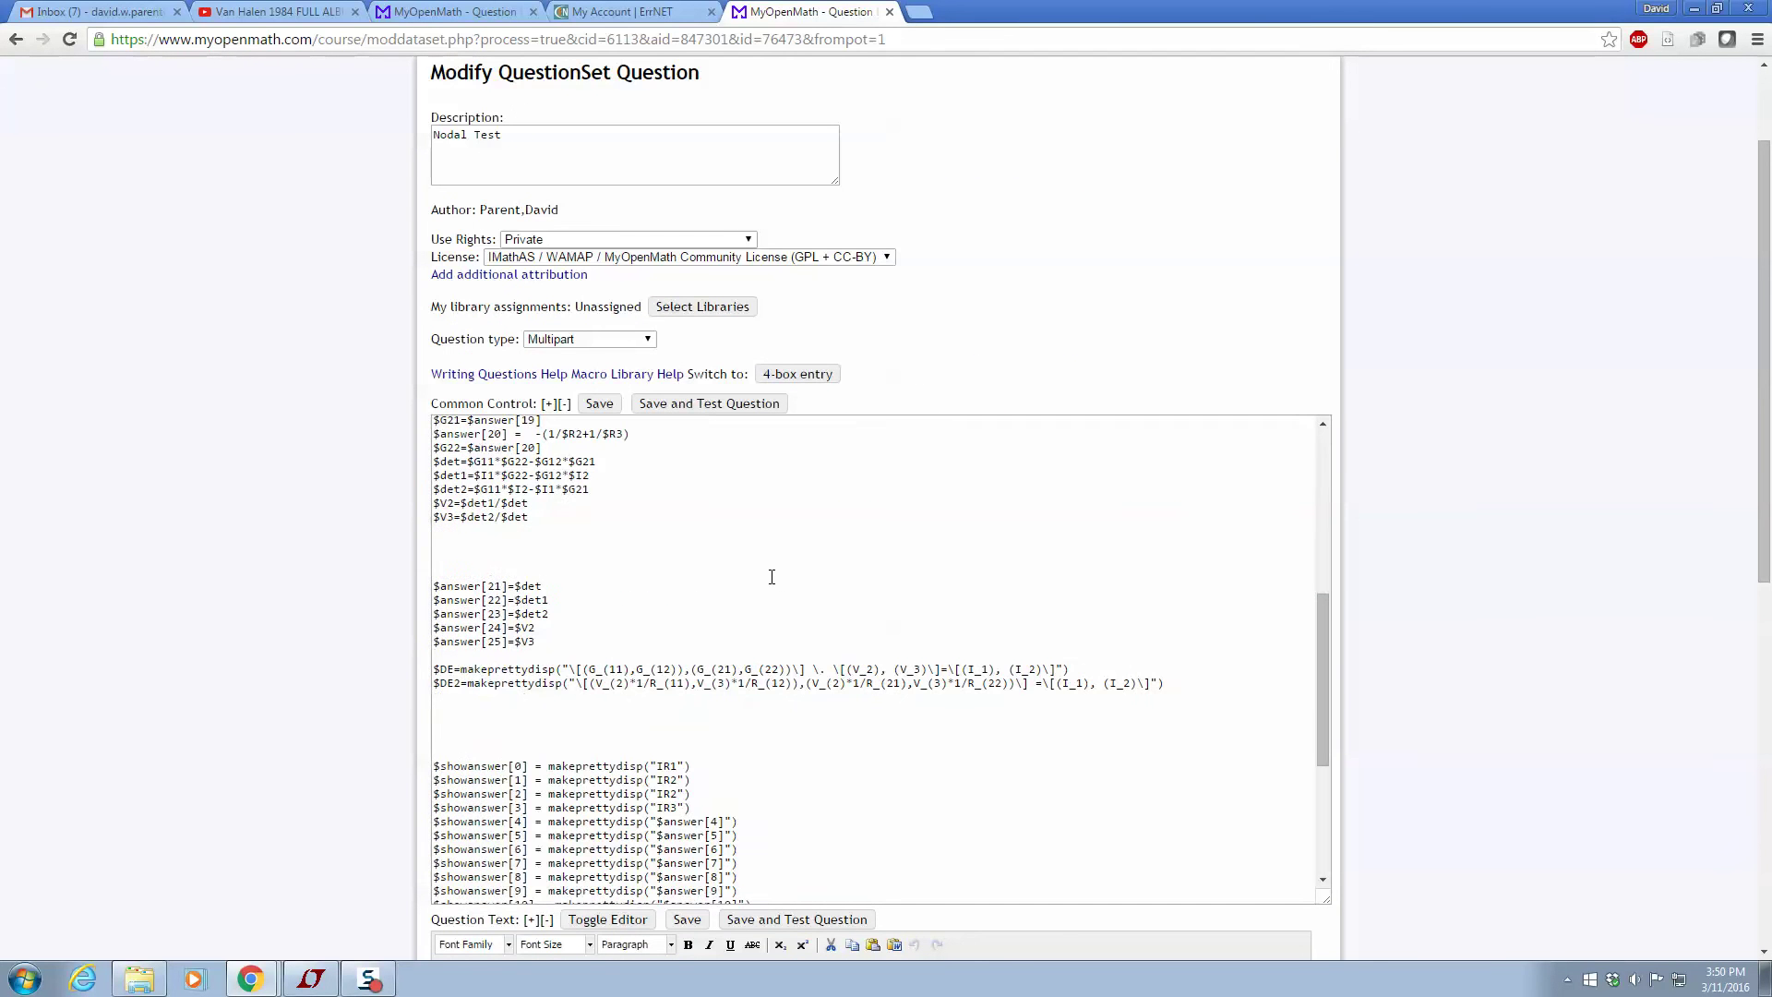